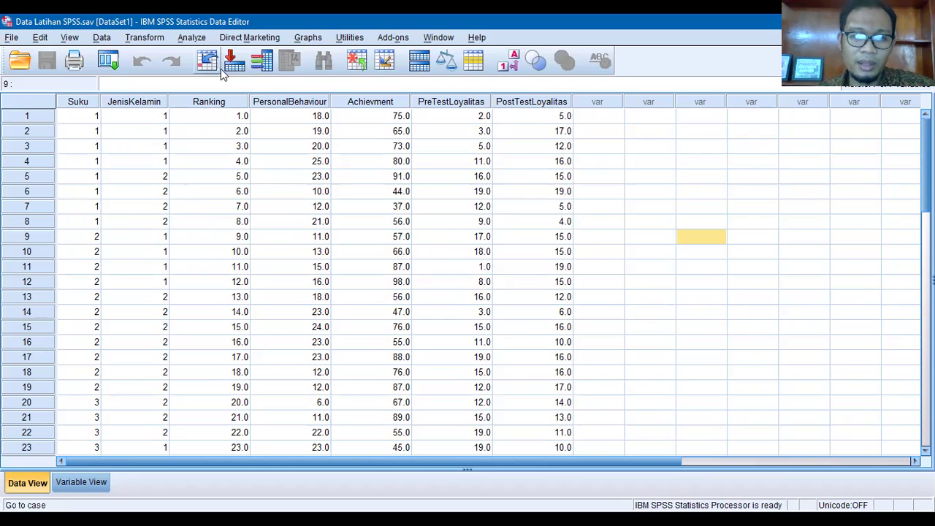
- Reset the Frequencies analysis and run it with frequency tables for Suku, Jenis Kelamin and Achievment
{"action": "left_click", "coordinate": [190, 38]}
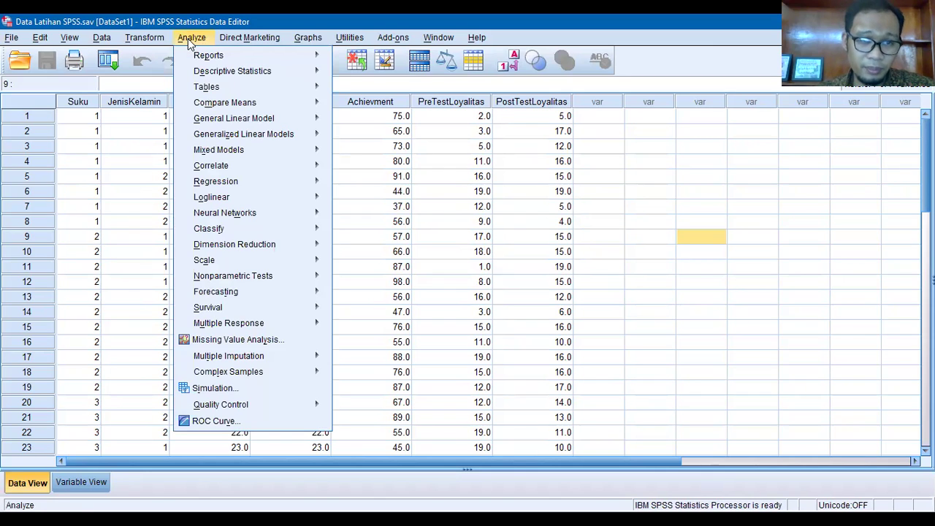
{"action": "mouse_move", "coordinate": [200, 70]}
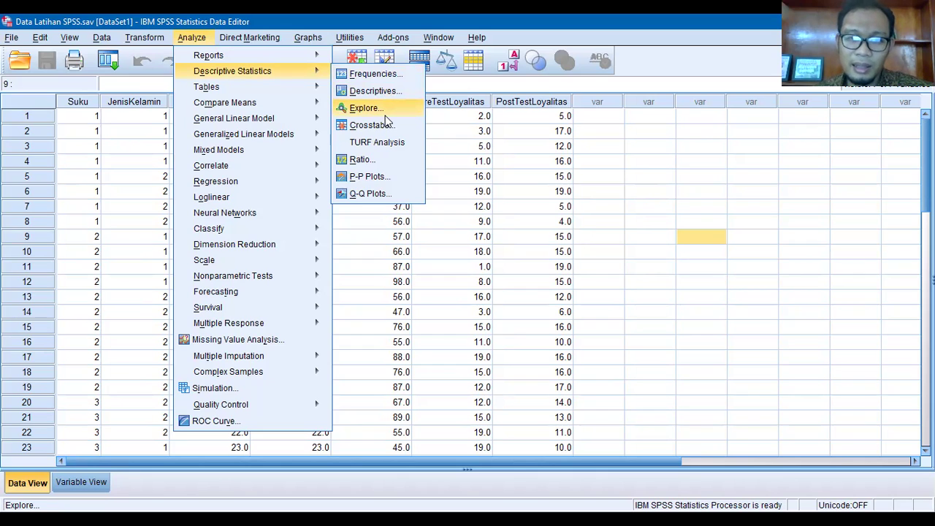
{"action": "left_click", "coordinate": [375, 74]}
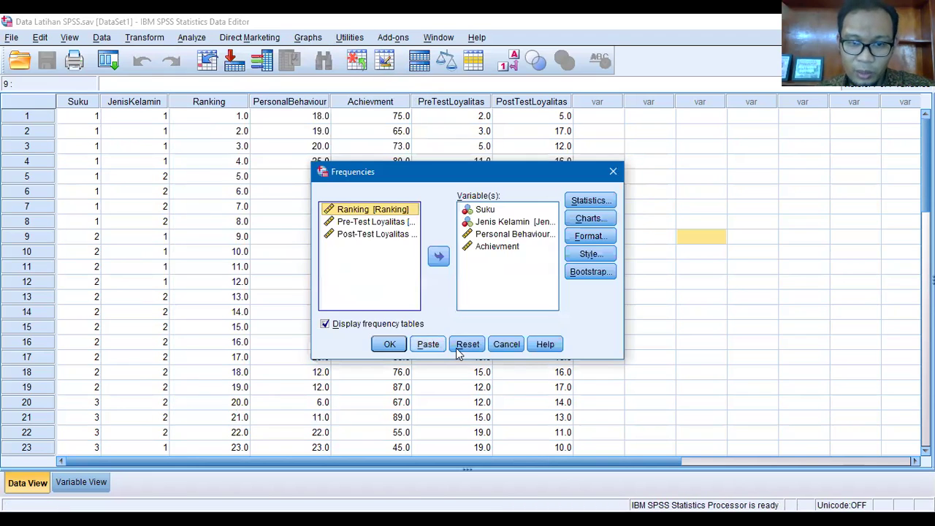
{"action": "left_click", "coordinate": [461, 346]}
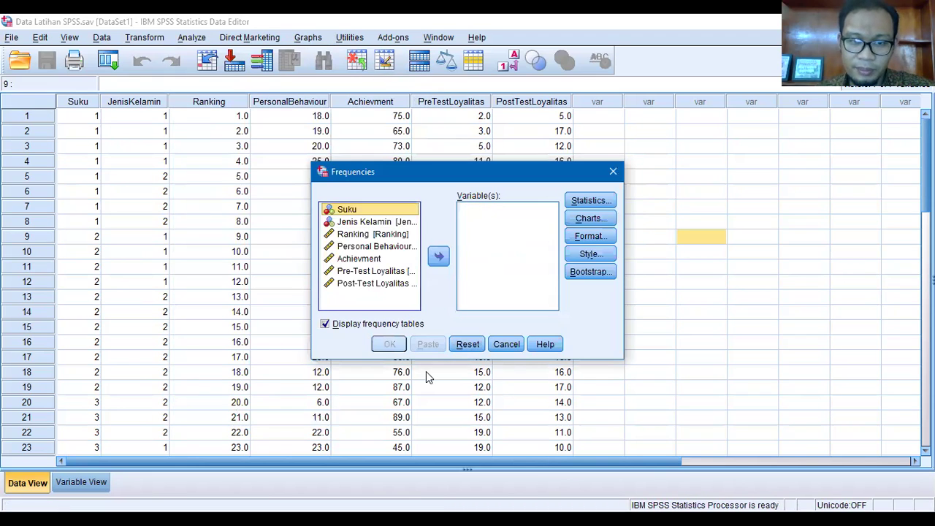
{"action": "left_click", "coordinate": [359, 223], "text": "shift"}
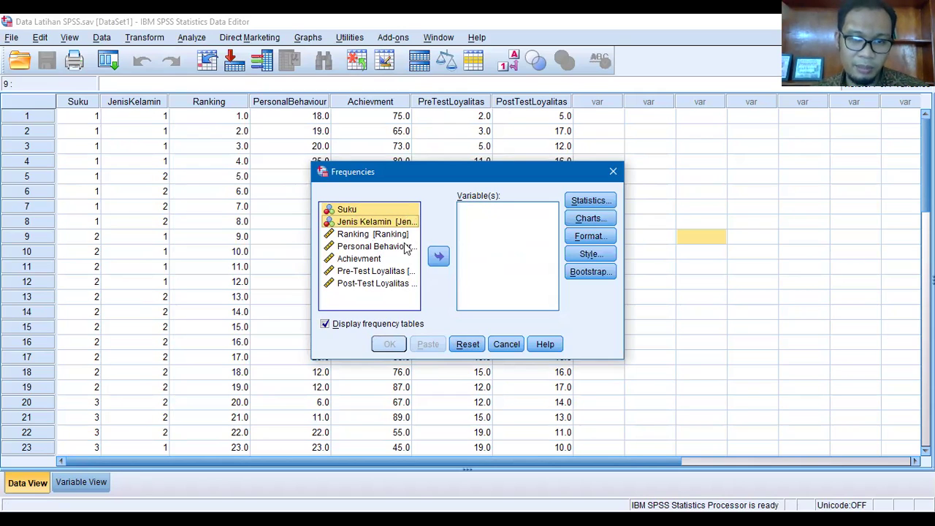
{"action": "left_click", "coordinate": [369, 260], "text": "ctrl"}
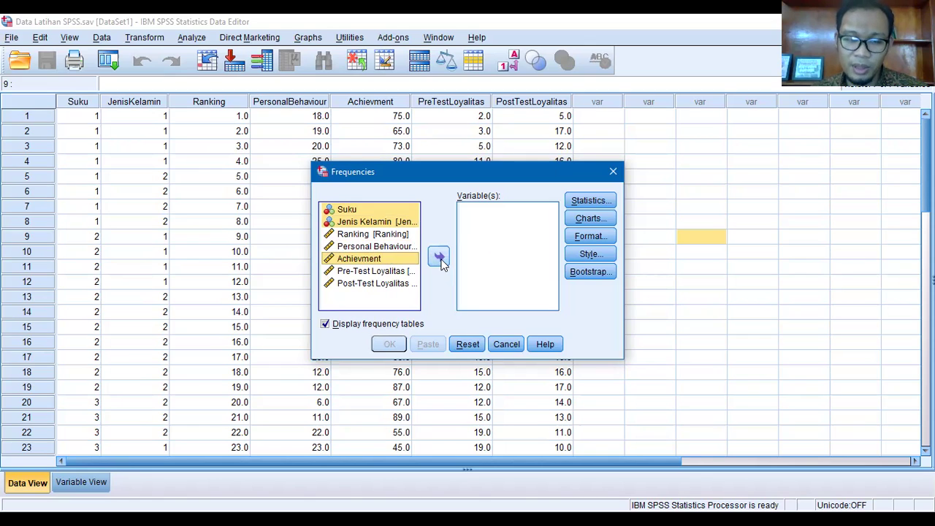
{"action": "left_click", "coordinate": [439, 259]}
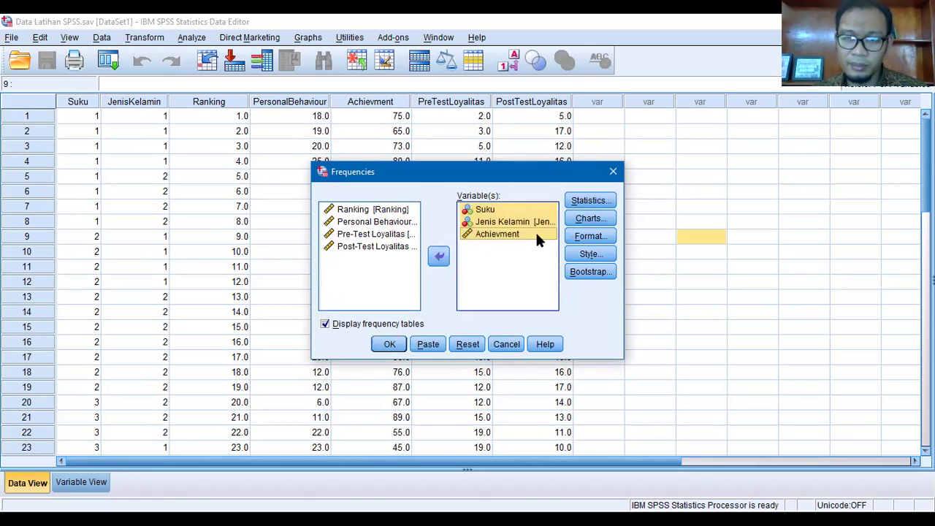
{"action": "left_click", "coordinate": [400, 344]}
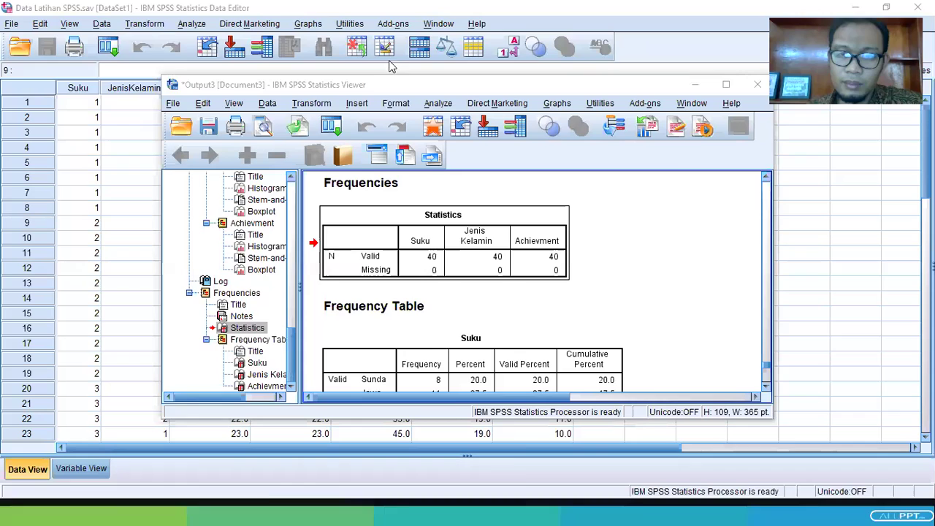
- Examine the Statistics table and the frequency tables for Suku, Jenis Kelamin and Achievment in the output
{"action": "left_click", "coordinate": [427, 223]}
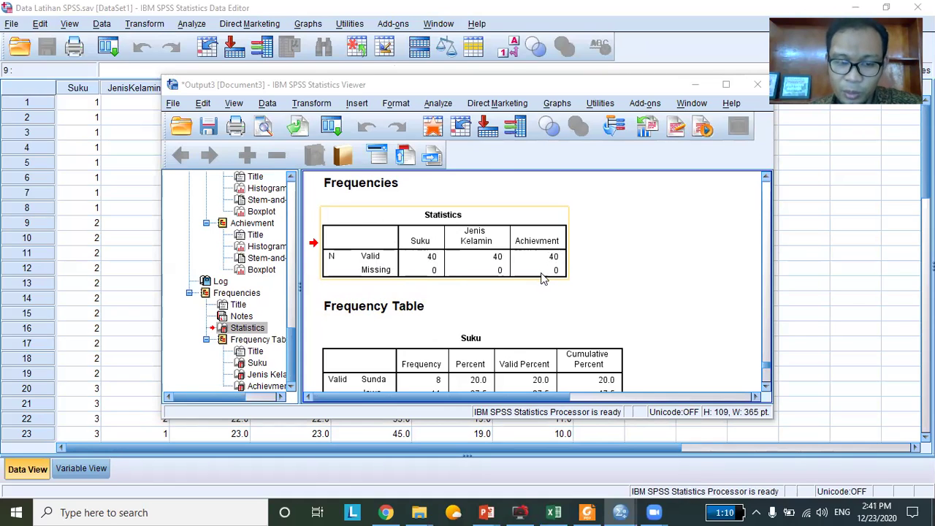
{"action": "scroll", "coordinate": [542, 276], "scroll_direction": "down", "scroll_amount": 2}
{"action": "left_click", "coordinate": [497, 330]}
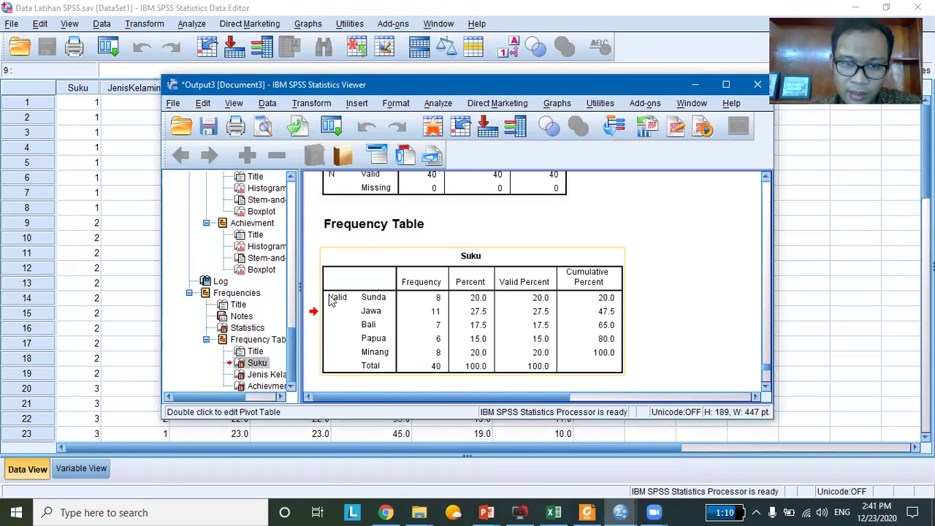
{"action": "scroll", "coordinate": [436, 284], "scroll_direction": "up", "scroll_amount": 2}
{"action": "scroll", "coordinate": [442, 289], "scroll_direction": "down", "scroll_amount": 2}
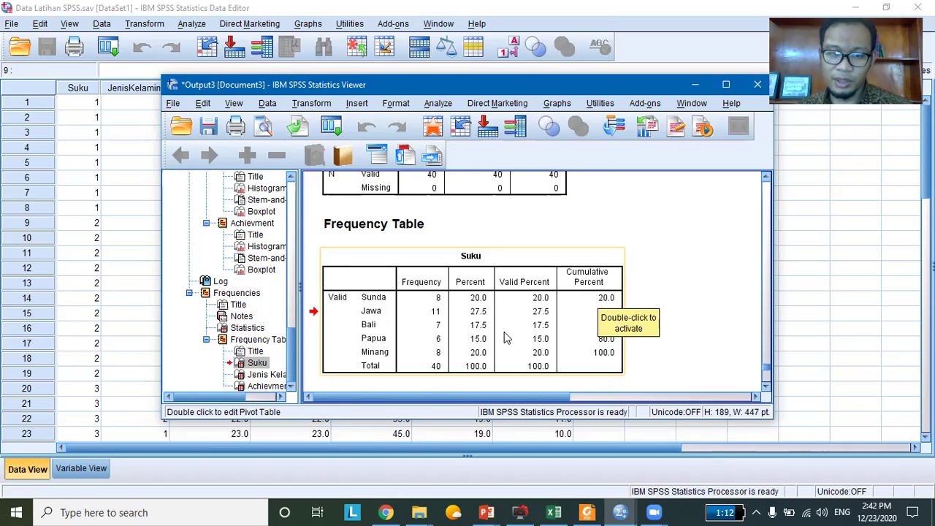
{"action": "scroll", "coordinate": [506, 336], "scroll_direction": "down", "scroll_amount": 5}
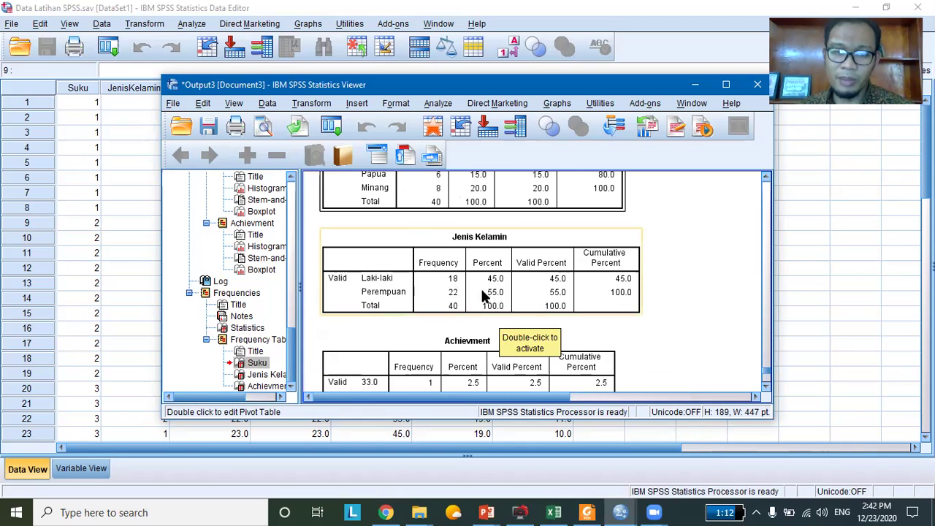
{"action": "scroll", "coordinate": [475, 314], "scroll_direction": "down", "scroll_amount": 3}
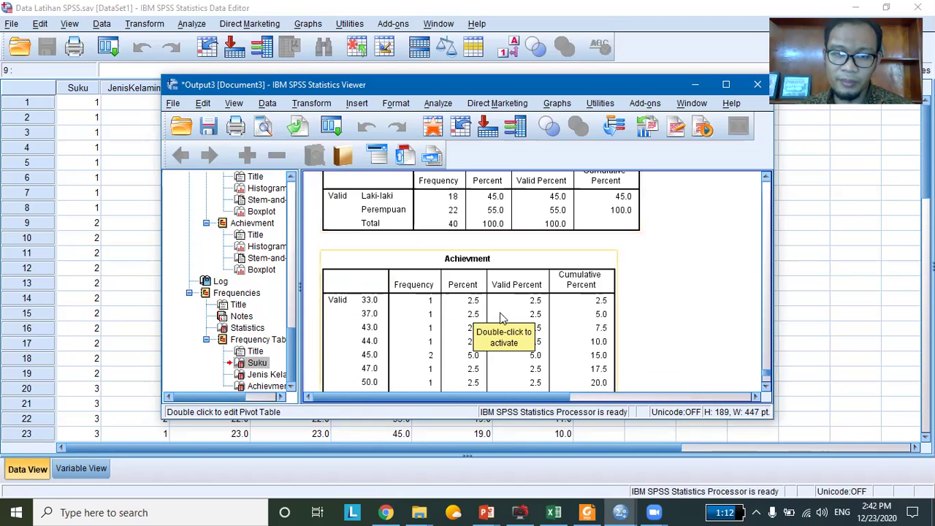
{"action": "scroll", "coordinate": [505, 321], "scroll_direction": "down", "scroll_amount": 2}
{"action": "scroll", "coordinate": [504, 320], "scroll_direction": "down", "scroll_amount": 2}
{"action": "scroll", "coordinate": [473, 297], "scroll_direction": "up", "scroll_amount": 5}
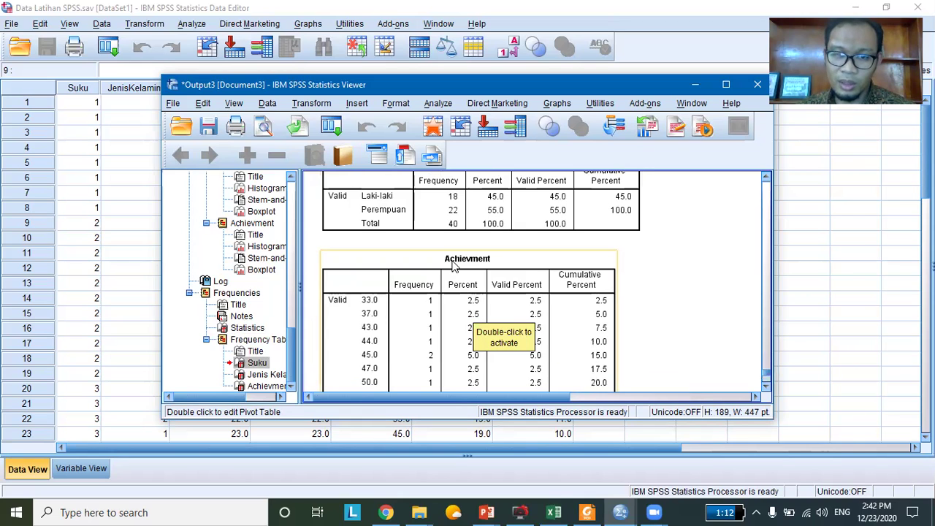
{"action": "scroll", "coordinate": [438, 321], "scroll_direction": "down", "scroll_amount": 7}
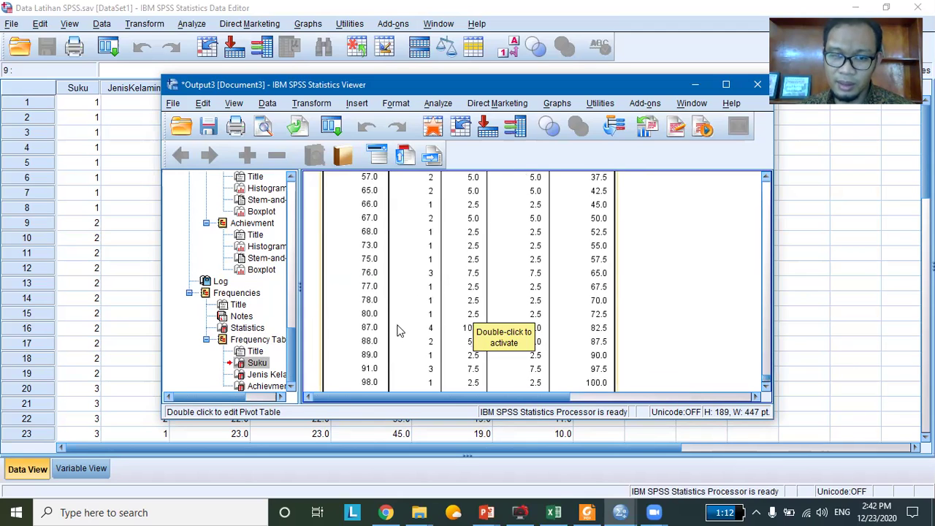
{"action": "scroll", "coordinate": [405, 343], "scroll_direction": "down", "scroll_amount": 1}
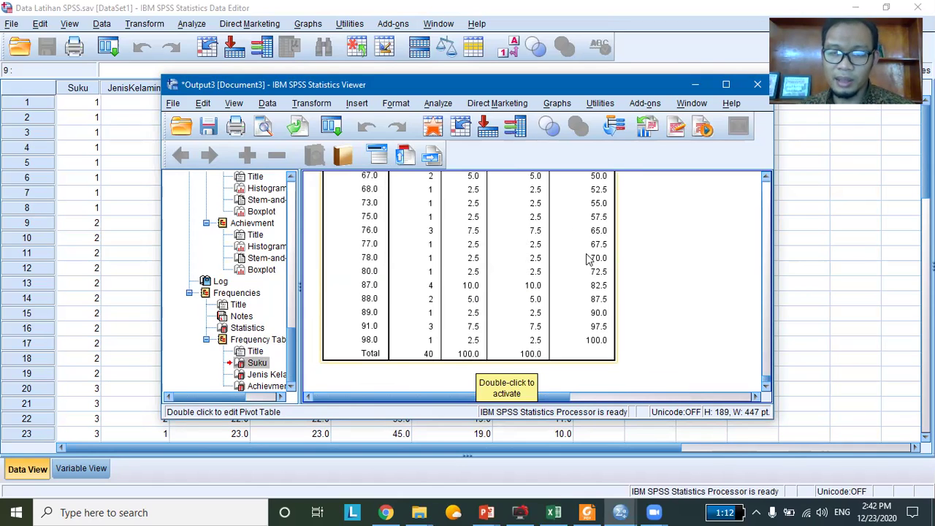
{"action": "scroll", "coordinate": [438, 270], "scroll_direction": "up", "scroll_amount": 10}
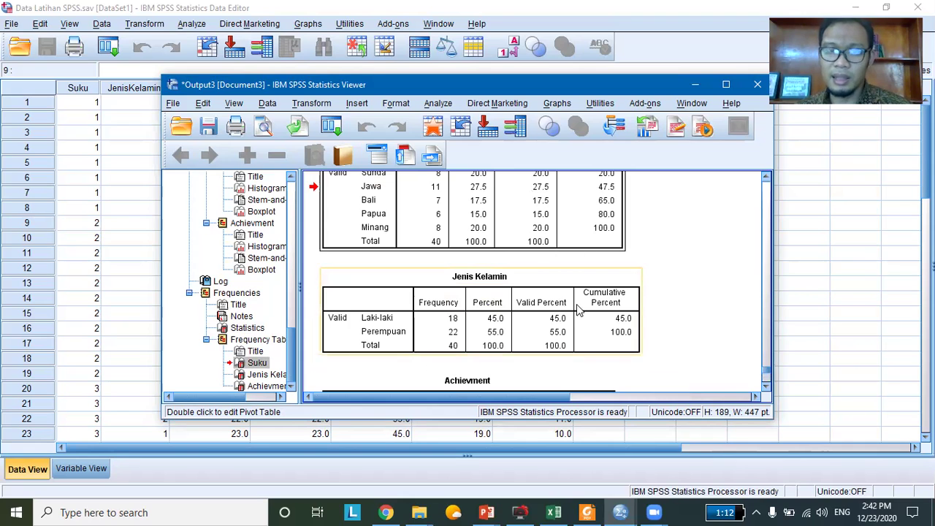
- Reset the Descriptives analysis, run it for Suku, Personal Behaviour and Achievment, and review the resulting table
{"action": "left_click", "coordinate": [847, 285]}
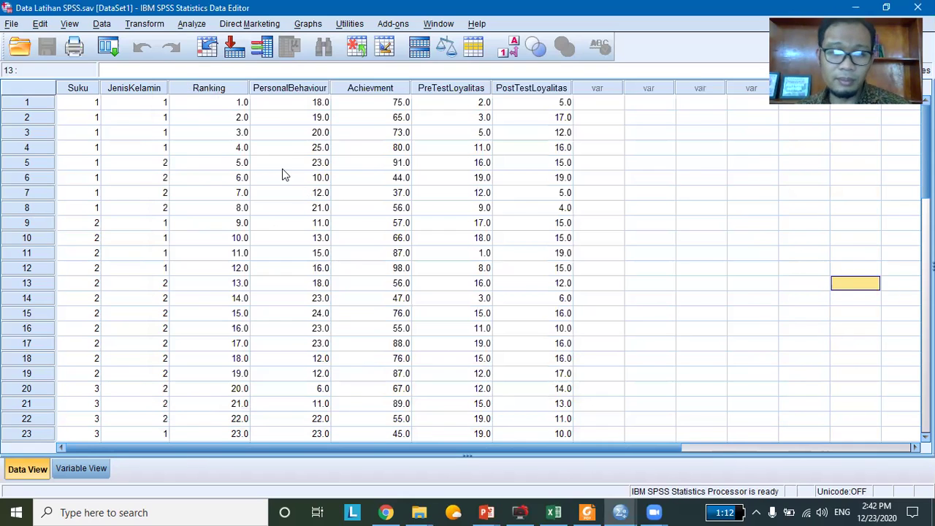
{"action": "left_click", "coordinate": [183, 27]}
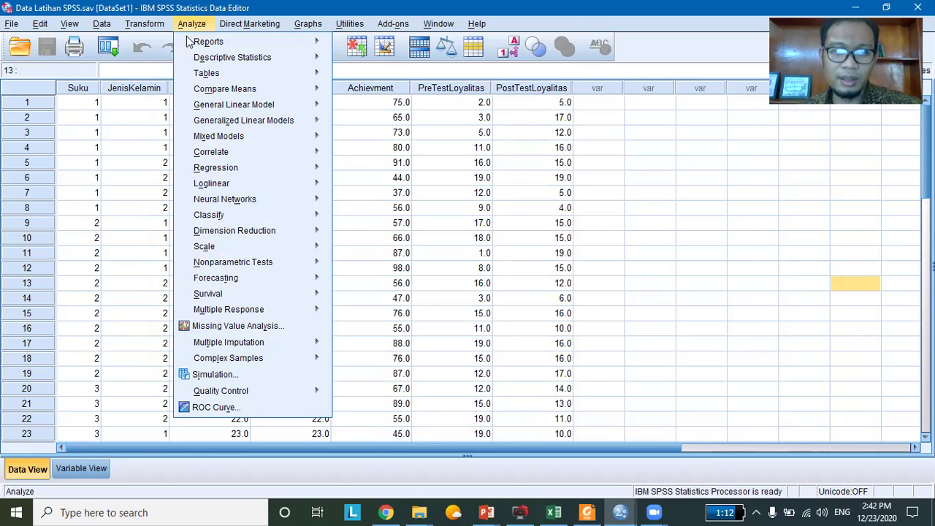
{"action": "mouse_move", "coordinate": [205, 65]}
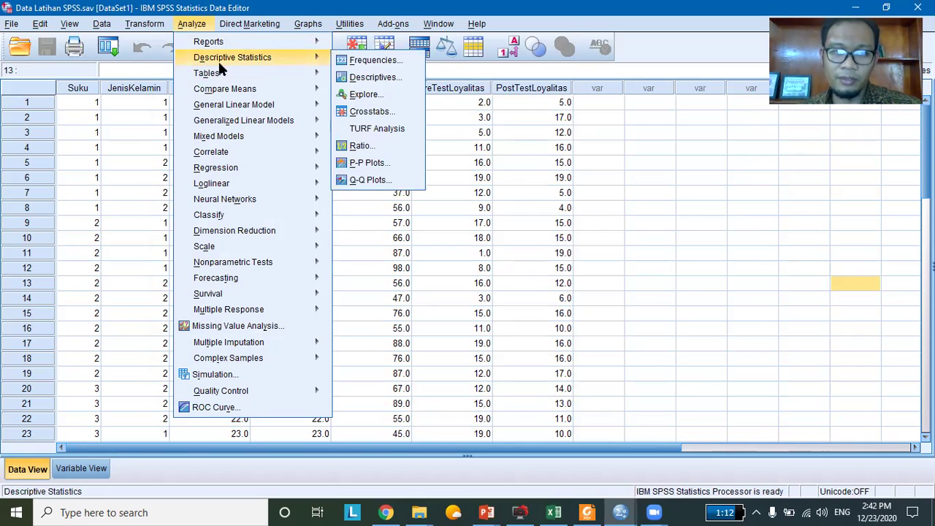
{"action": "left_click", "coordinate": [360, 79]}
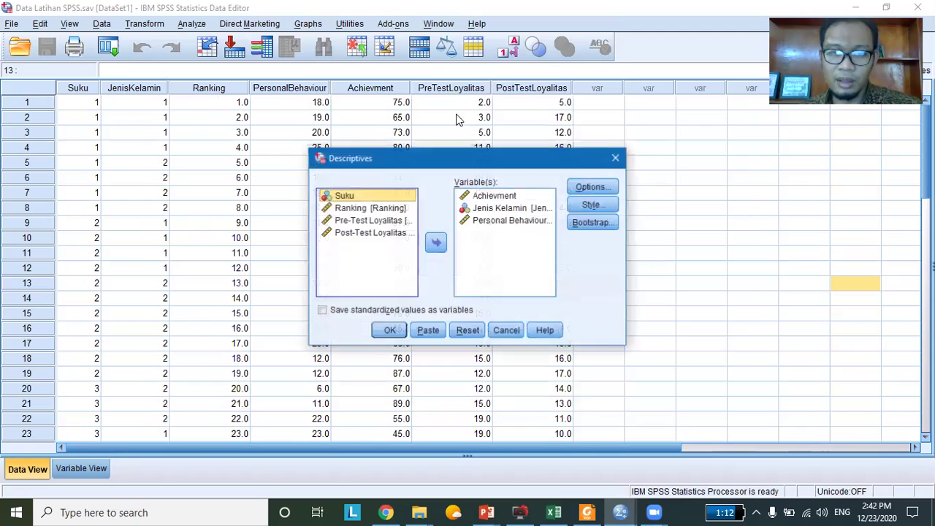
{"action": "left_click", "coordinate": [468, 330]}
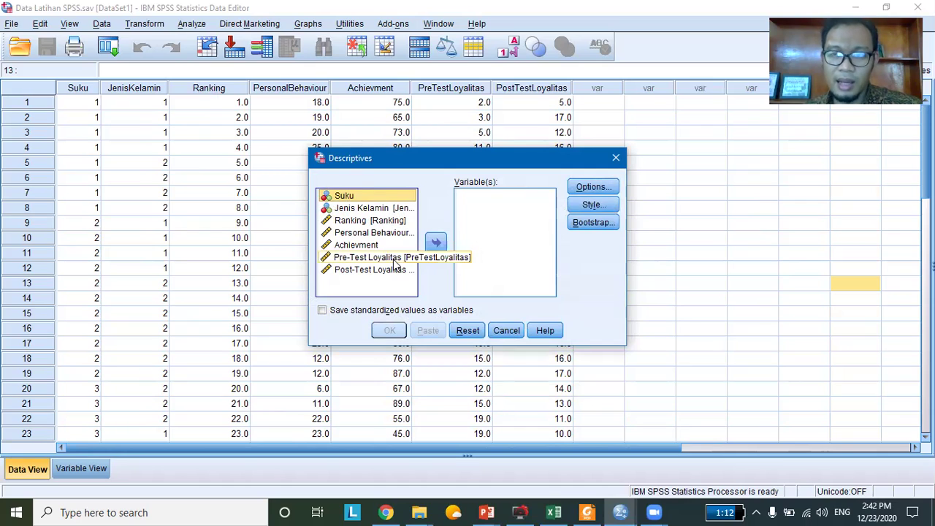
{"action": "left_click", "coordinate": [353, 247]}
{"action": "left_click", "coordinate": [344, 196], "text": "ctrl"}
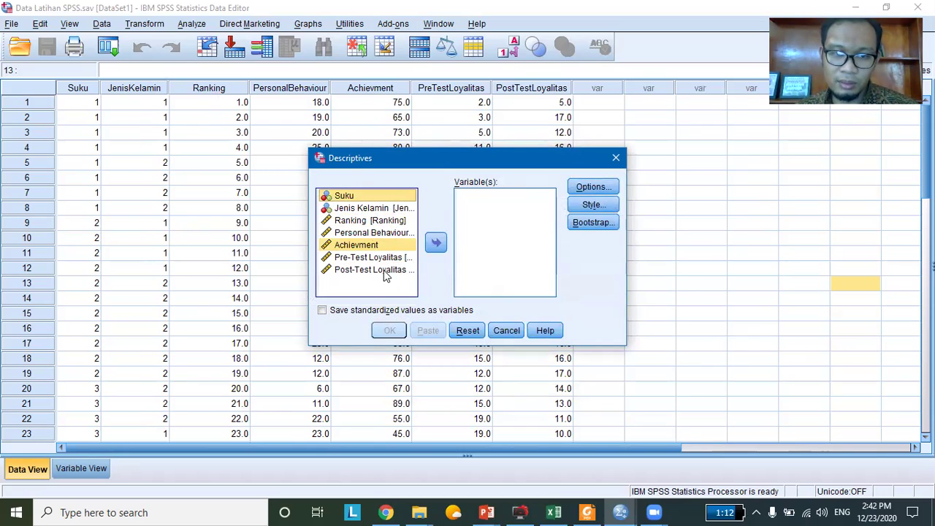
{"action": "left_click", "coordinate": [374, 233], "text": "ctrl"}
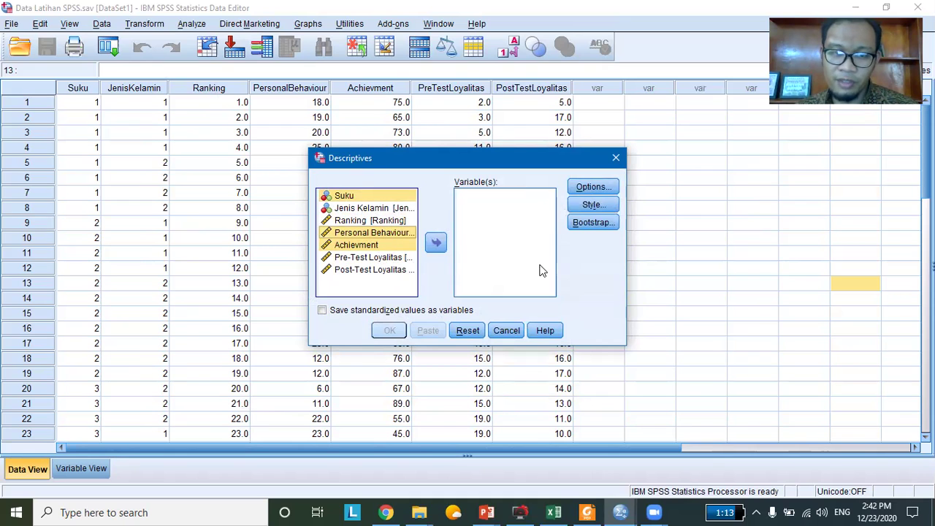
{"action": "left_click", "coordinate": [435, 242]}
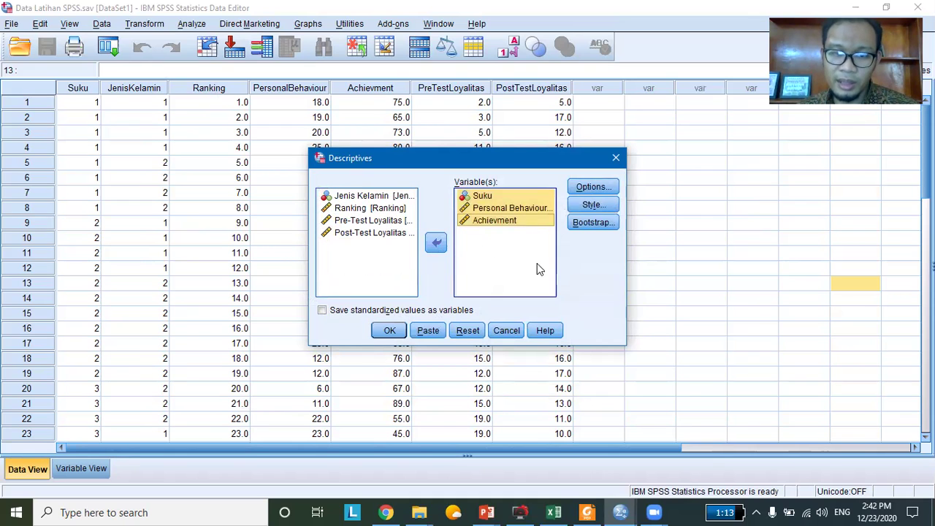
{"action": "left_click", "coordinate": [390, 331]}
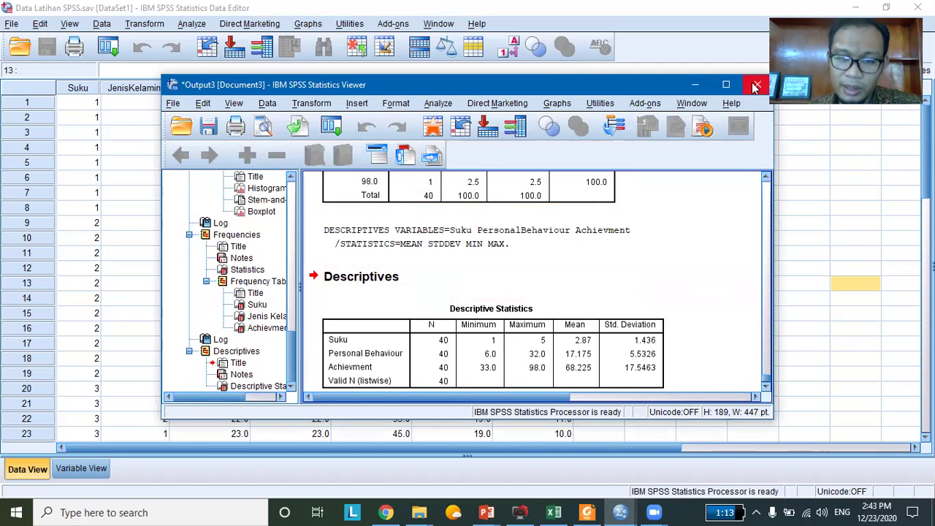
{"action": "scroll", "coordinate": [541, 331], "scroll_direction": "down", "scroll_amount": 1}
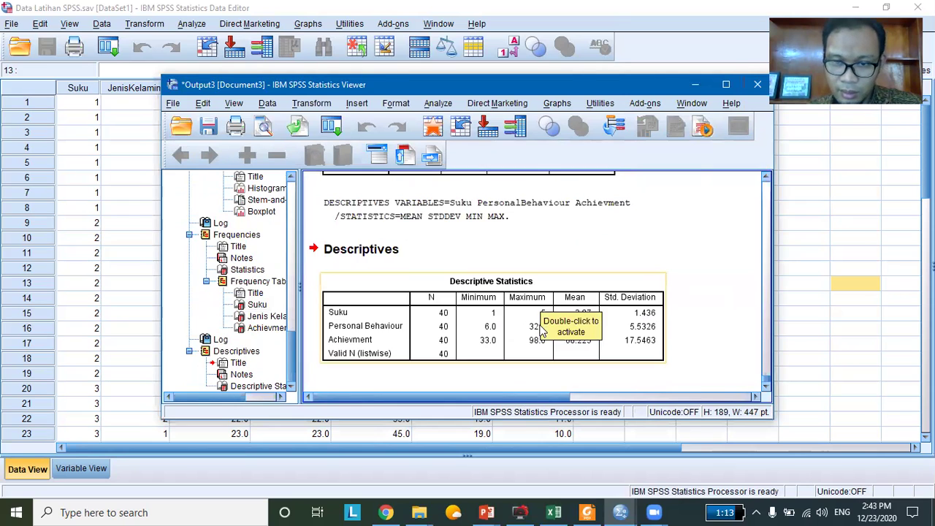
{"action": "scroll", "coordinate": [542, 331], "scroll_direction": "up", "scroll_amount": 5}
{"action": "left_click", "coordinate": [757, 85]}
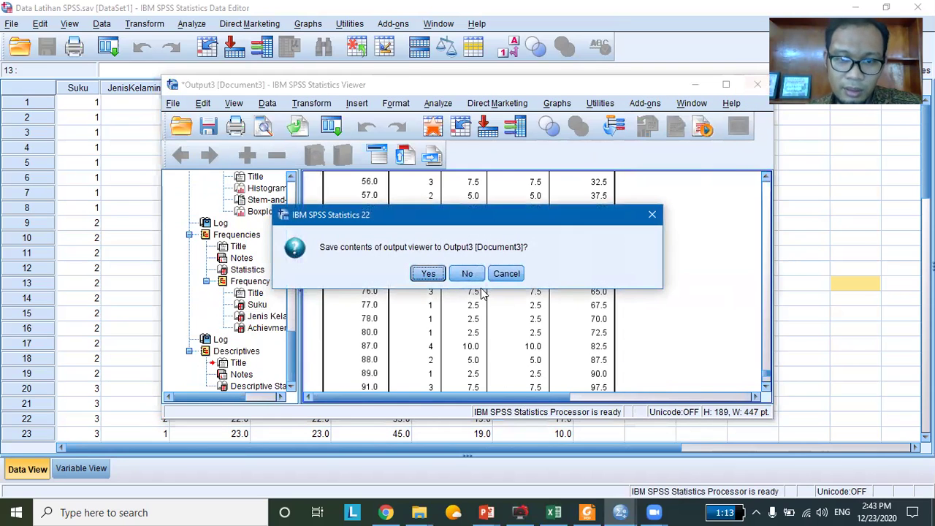
{"action": "left_click", "coordinate": [787, 276]}
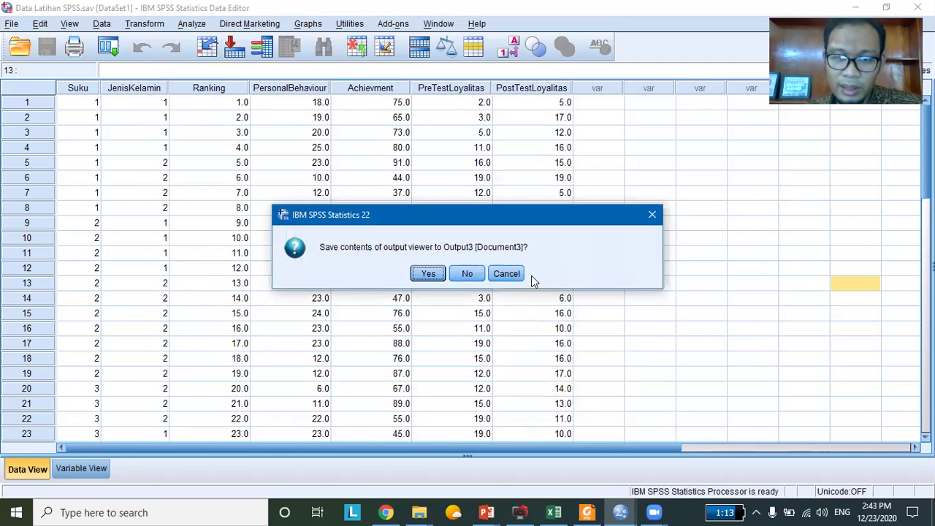
{"action": "left_click", "coordinate": [652, 214]}
- Rerun Descriptives for Suku, Personal Behaviour and Achievment with Kurtosis and Skewness added to the statistics
{"action": "left_click", "coordinate": [146, 190]}
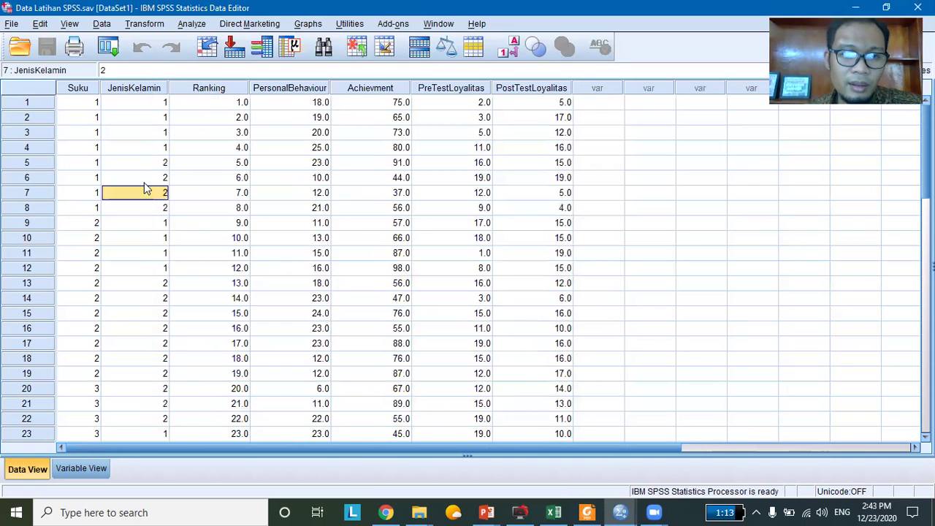
{"action": "left_click", "coordinate": [192, 23]}
{"action": "mouse_move", "coordinate": [292, 40]}
{"action": "left_click", "coordinate": [372, 59]}
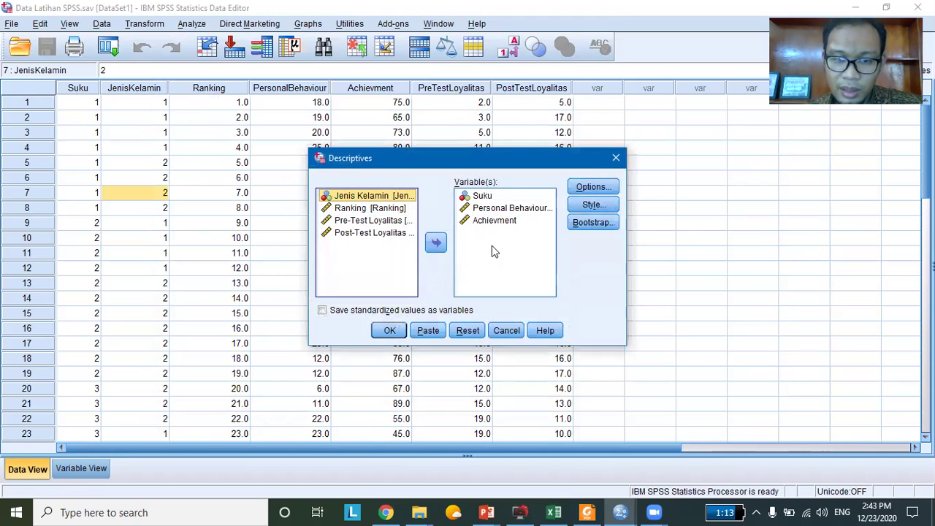
{"action": "left_click", "coordinate": [593, 186]}
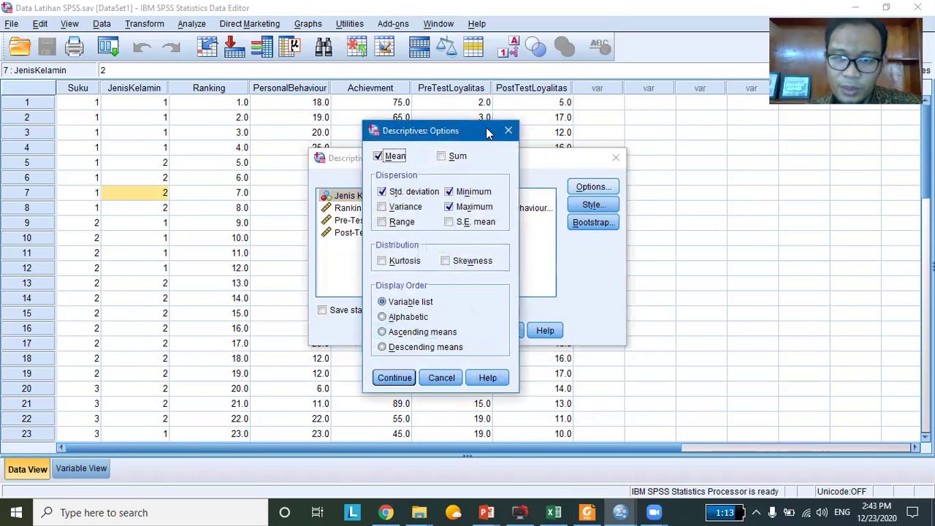
{"action": "left_click_drag", "start_coordinate": [488, 131], "coordinate": [757, 115]}
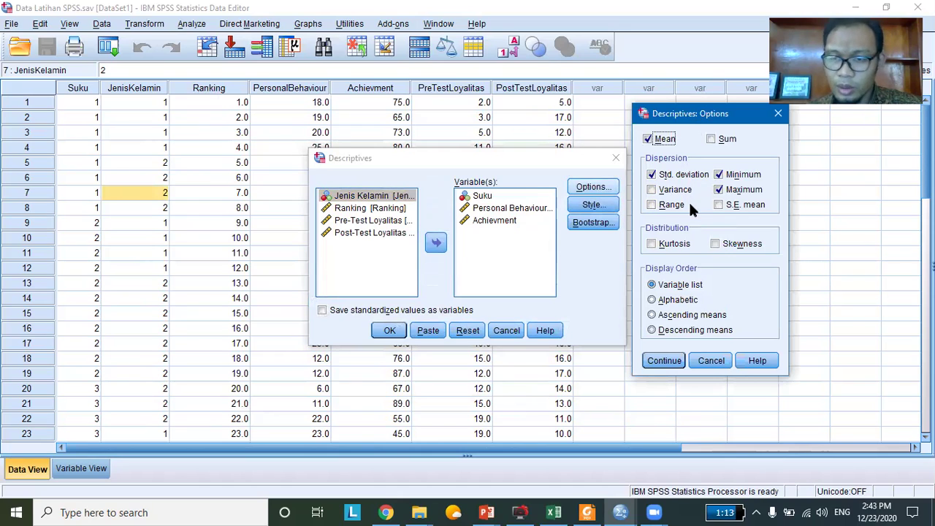
{"action": "left_click", "coordinate": [675, 245]}
{"action": "left_click", "coordinate": [722, 247]}
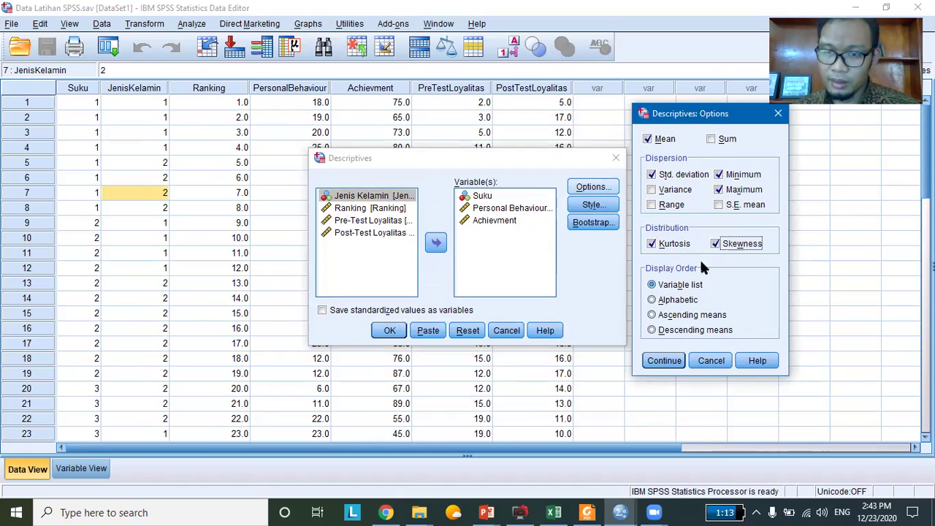
{"action": "left_click", "coordinate": [664, 361]}
{"action": "left_click", "coordinate": [391, 332]}
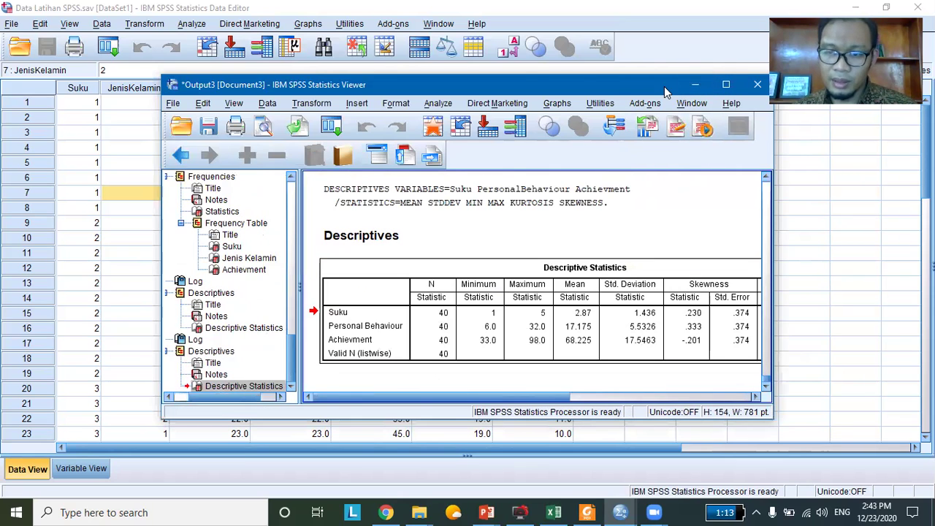
- Narrow the output outline so the full Descriptive Statistics table fits, and examine its standard deviation, skewness and kurtosis columns
{"action": "mouse_move", "coordinate": [535, 395]}
{"action": "left_mouse_down"}
{"action": "mouse_move", "coordinate": [603, 395]}
{"action": "mouse_move", "coordinate": [537, 395]}
{"action": "left_mouse_up"}
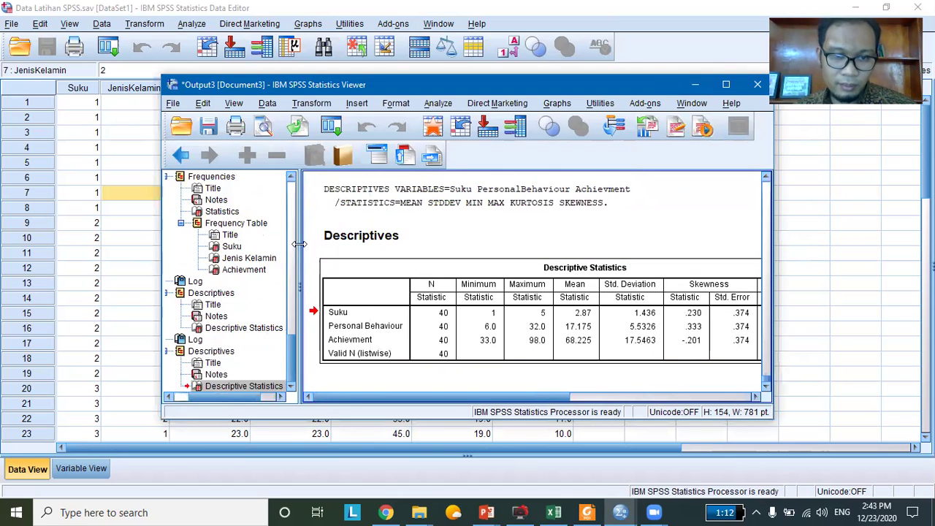
{"action": "left_click_drag", "start_coordinate": [257, 239], "coordinate": [206, 238]}
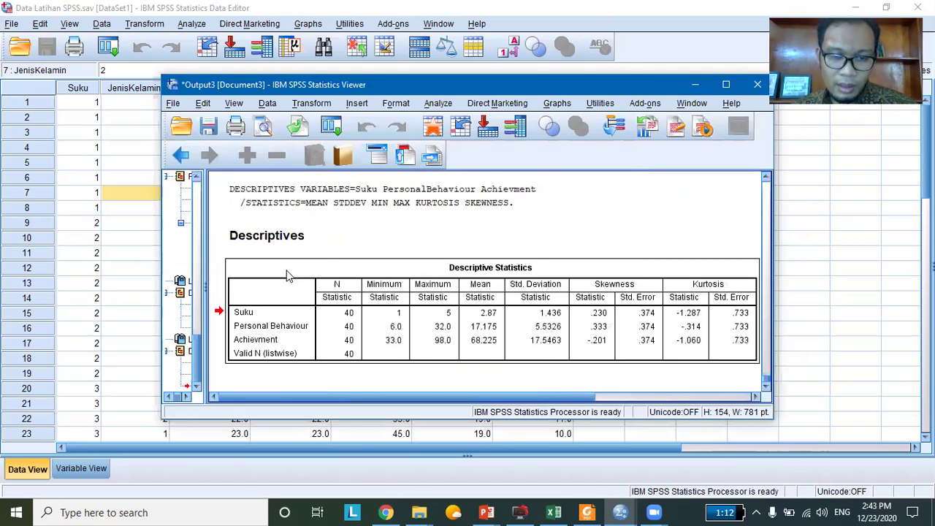
{"action": "left_click", "coordinate": [515, 378]}
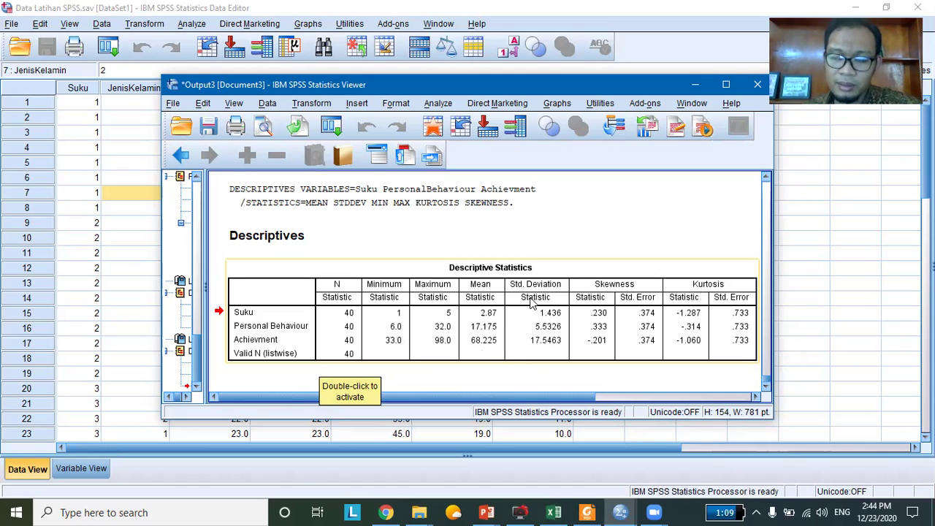
{"action": "left_click", "coordinate": [538, 344]}
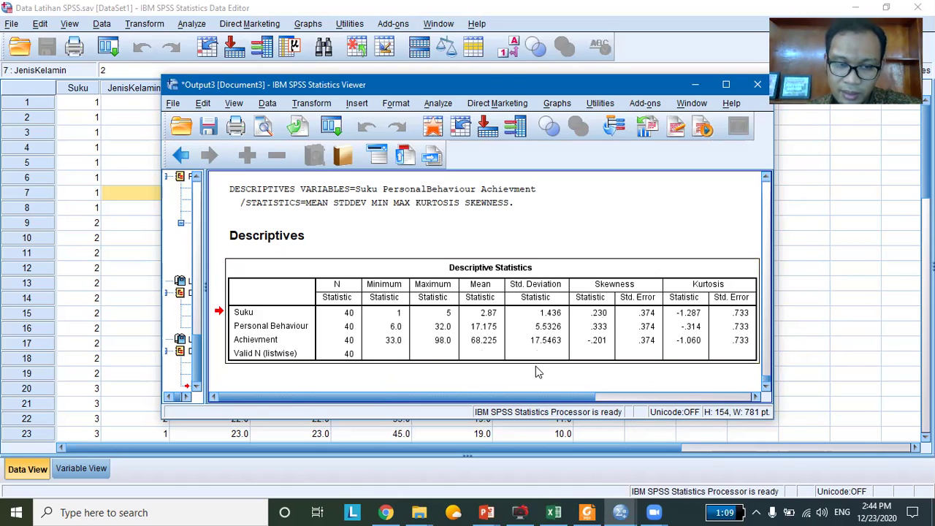
{"action": "left_click", "coordinate": [538, 373]}
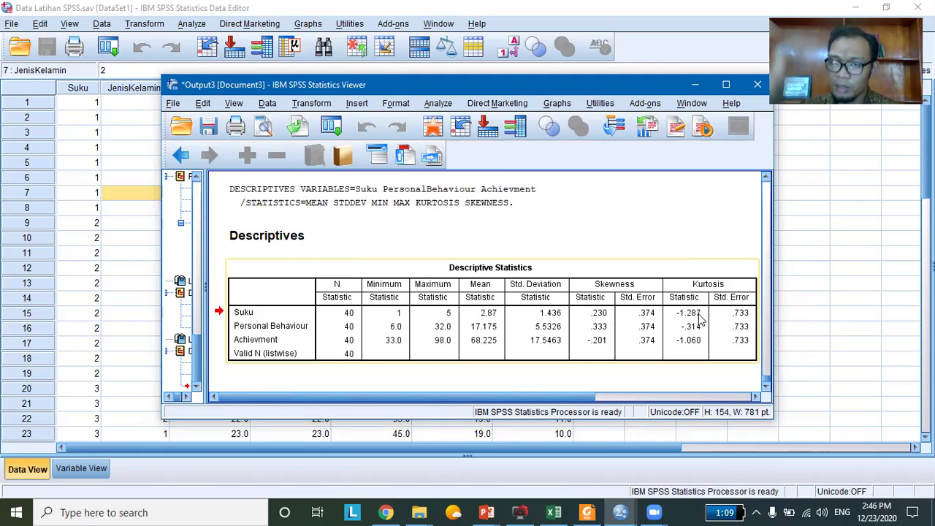
{"action": "left_click", "coordinate": [740, 364]}
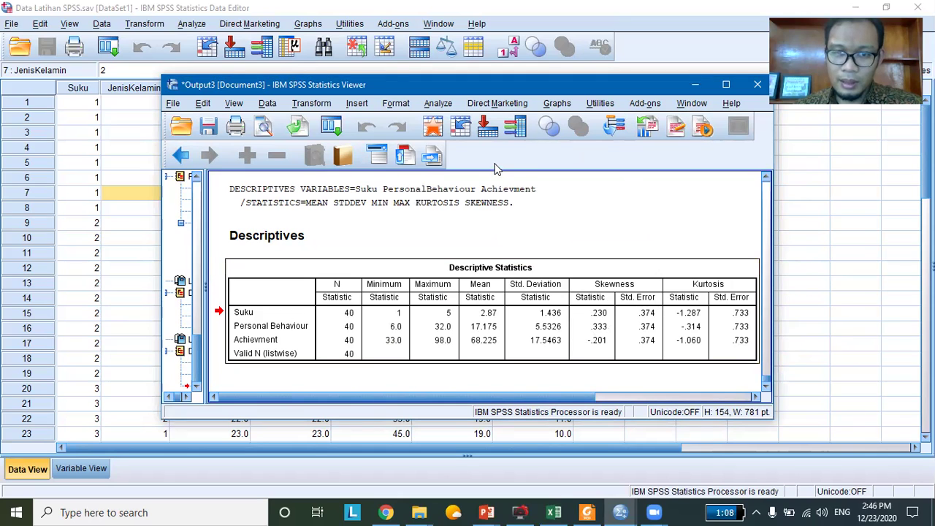
{"action": "left_click", "coordinate": [276, 103]}
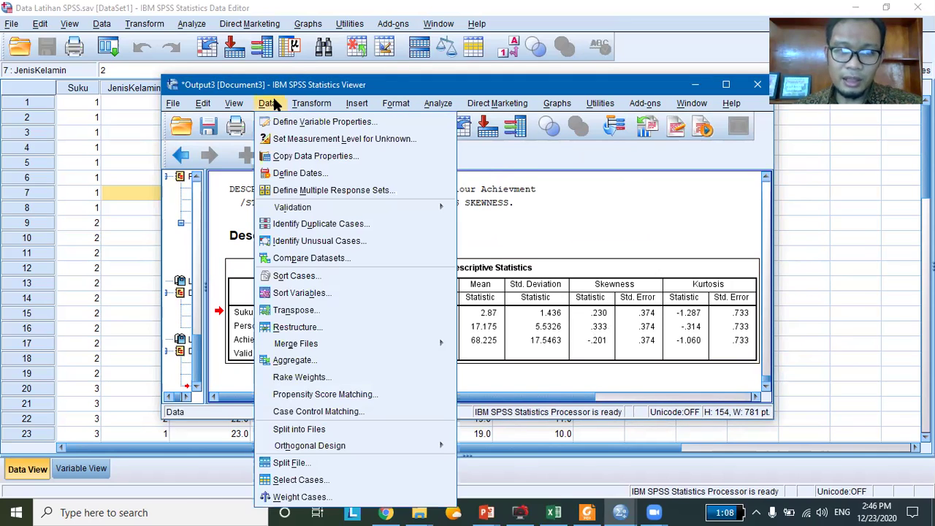
{"action": "mouse_move", "coordinate": [297, 107]}
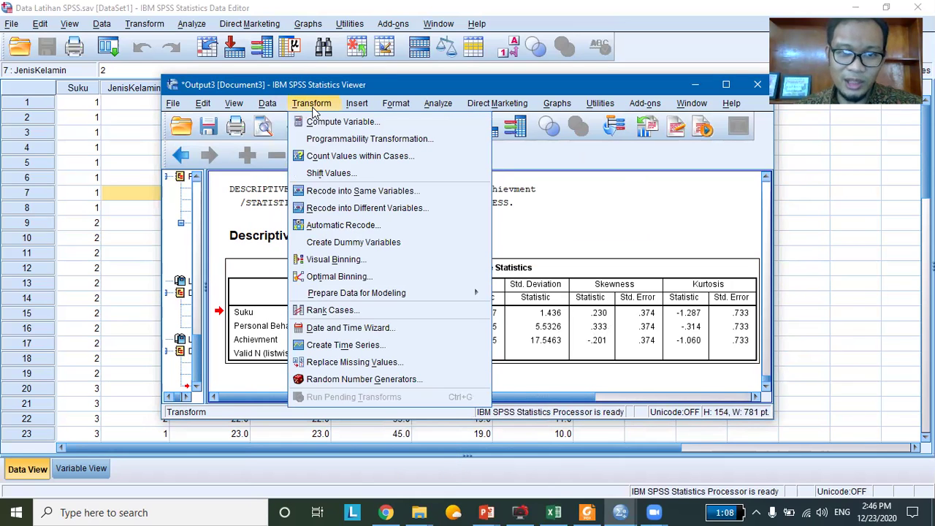
{"action": "mouse_move", "coordinate": [263, 108]}
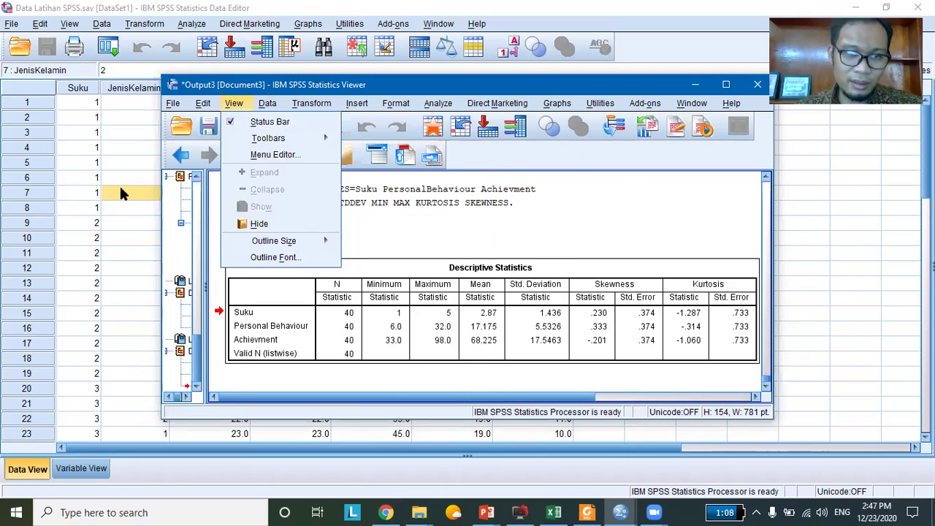
- Reset the Explore analysis in the Data Editor and set Achievment as its only dependent variable
{"action": "left_click", "coordinate": [119, 184]}
{"action": "left_click", "coordinate": [191, 24]}
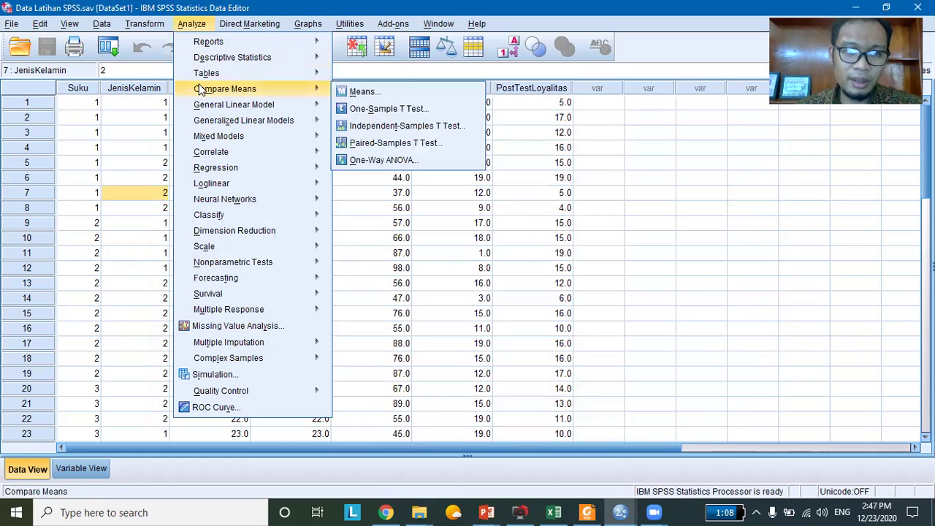
{"action": "mouse_move", "coordinate": [232, 57]}
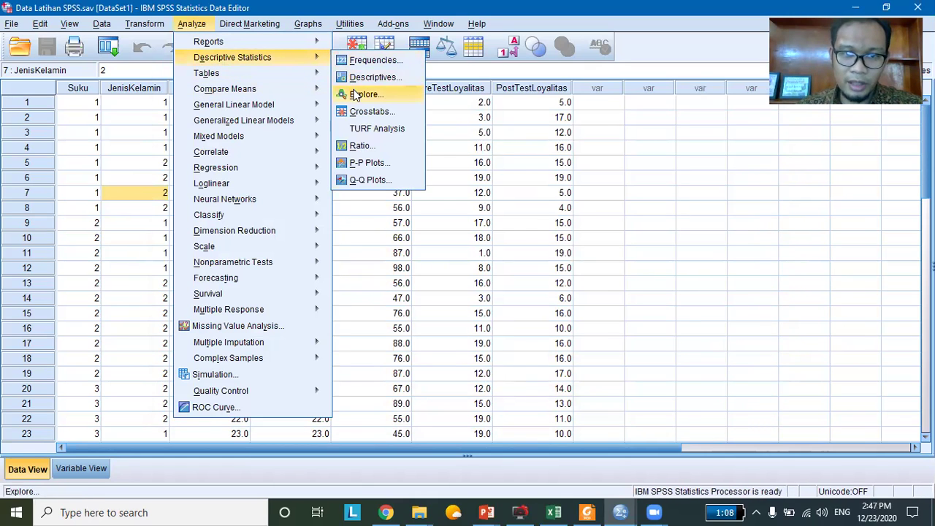
{"action": "left_click", "coordinate": [362, 95]}
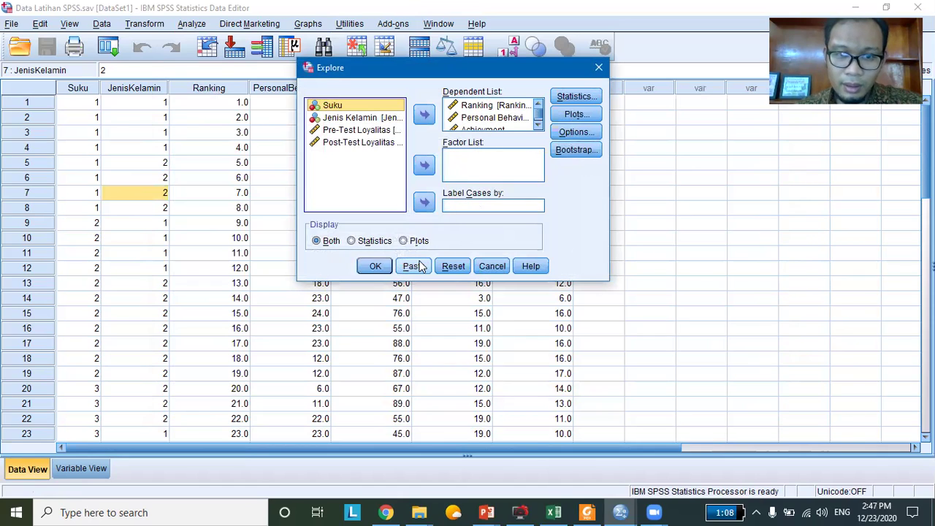
{"action": "left_click", "coordinate": [448, 265]}
{"action": "left_click", "coordinate": [376, 154]}
{"action": "left_click_drag", "start_coordinate": [376, 155], "coordinate": [467, 111]}
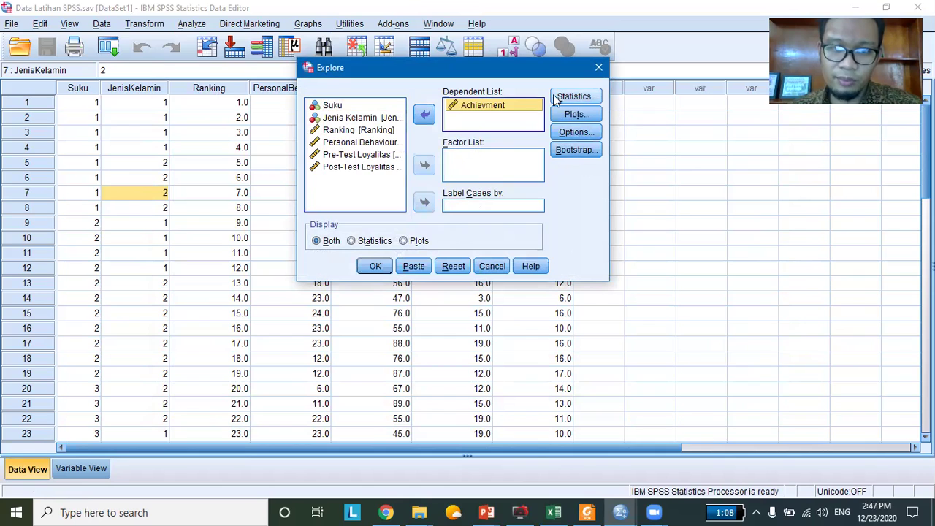
- Add a histogram to the Explore plots for Achievment and run the analysis
{"action": "left_click", "coordinate": [576, 115]}
{"action": "left_click", "coordinate": [307, 227]}
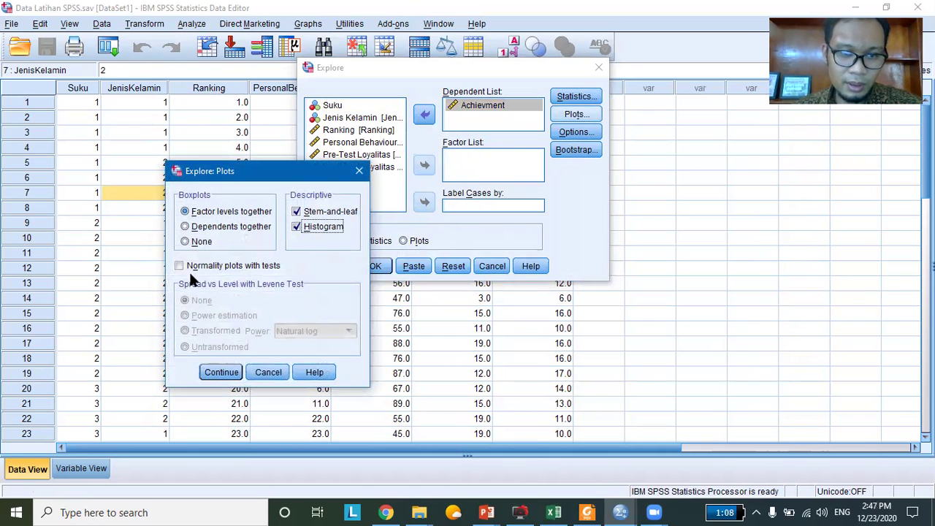
{"action": "left_click", "coordinate": [222, 372]}
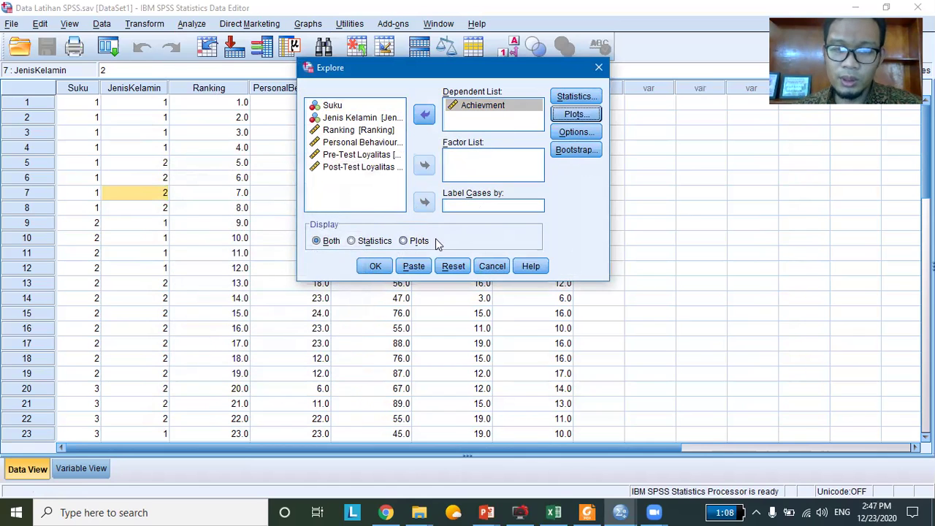
{"action": "left_click", "coordinate": [374, 266]}
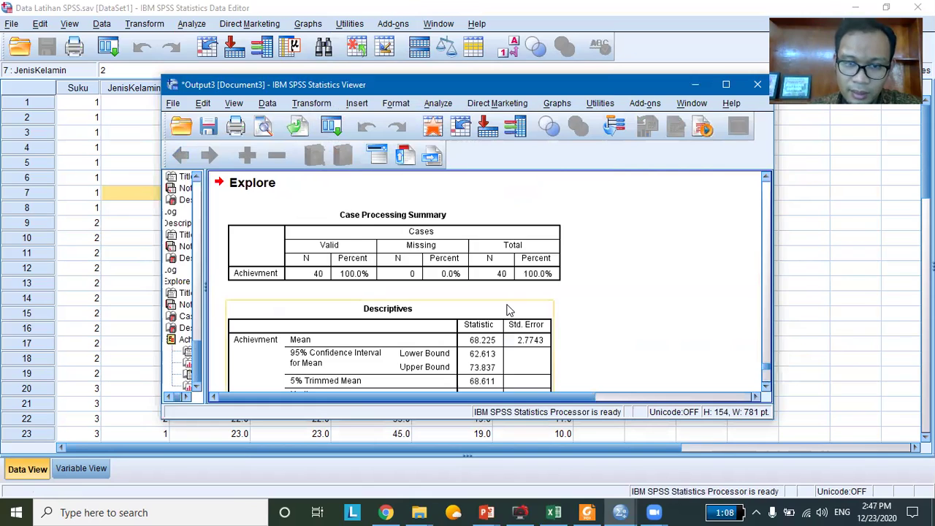
- Examine the Explore descriptives for Achievment, comparing skewness and kurtosis with the shape of the histogram
{"action": "scroll", "coordinate": [510, 310], "scroll_direction": "down", "scroll_amount": 3}
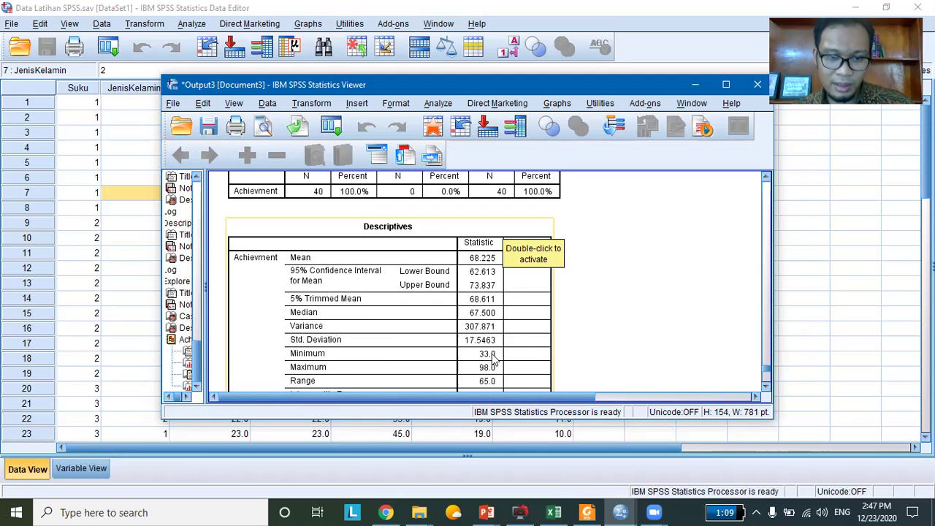
{"action": "scroll", "coordinate": [494, 358], "scroll_direction": "down", "scroll_amount": 3}
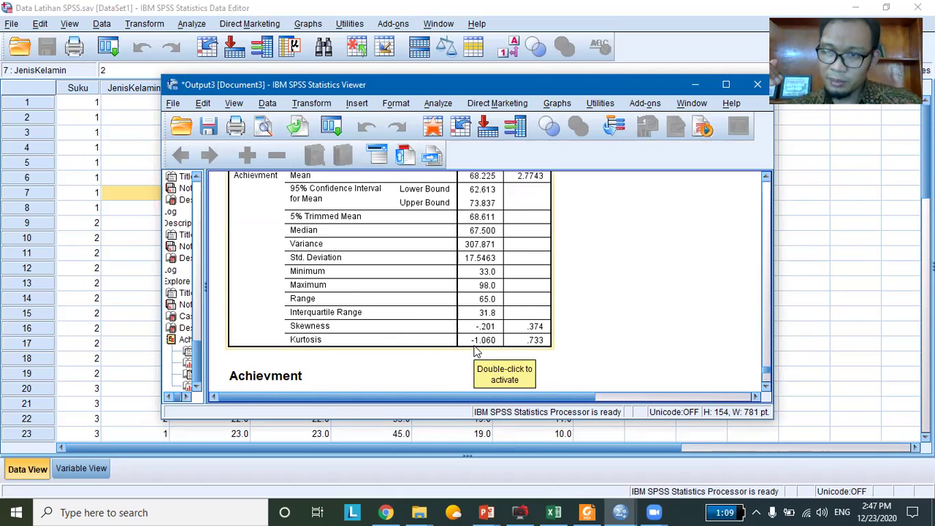
{"action": "scroll", "coordinate": [476, 351], "scroll_direction": "down", "scroll_amount": 5}
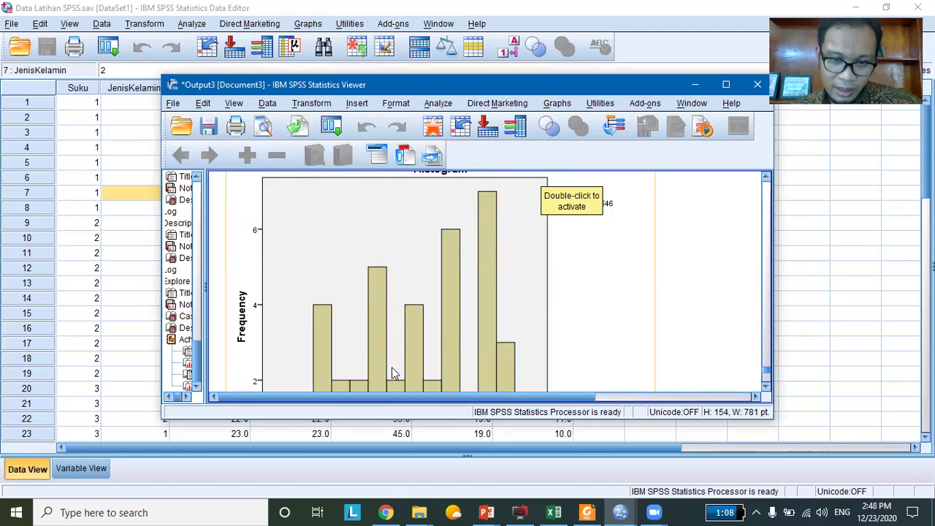
{"action": "scroll", "coordinate": [397, 341], "scroll_direction": "down", "scroll_amount": 3}
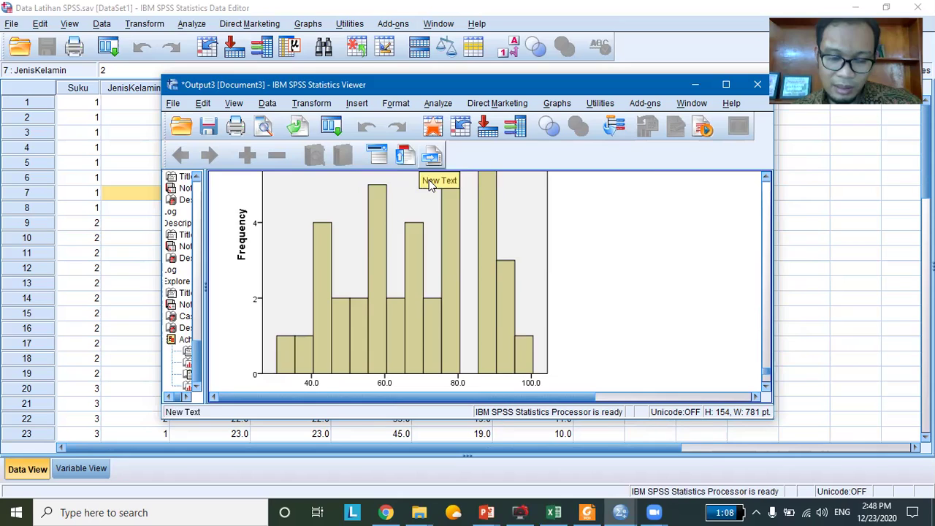
{"action": "scroll", "coordinate": [443, 243], "scroll_direction": "up", "scroll_amount": 3}
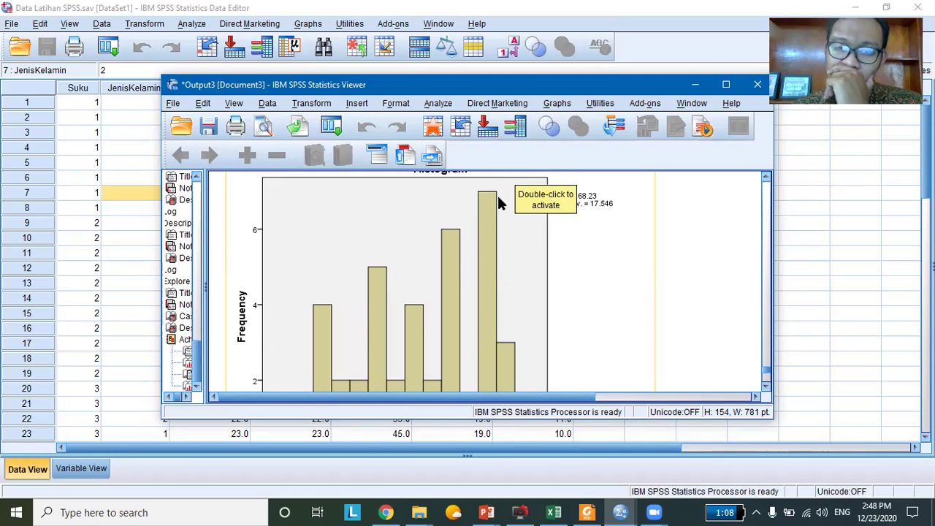
{"action": "scroll", "coordinate": [482, 216], "scroll_direction": "up", "scroll_amount": 8}
{"action": "scroll", "coordinate": [467, 234], "scroll_direction": "up", "scroll_amount": 3}
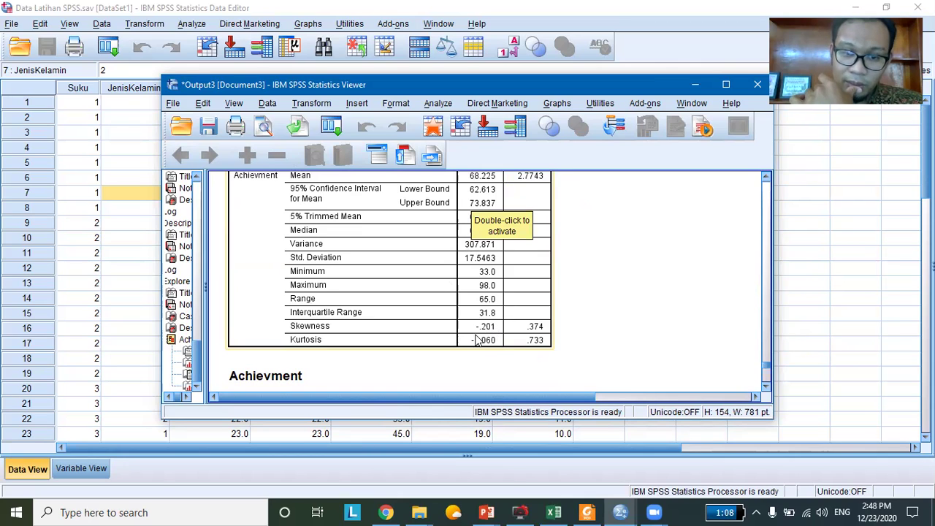
{"action": "scroll", "coordinate": [376, 365], "scroll_direction": "down", "scroll_amount": 5}
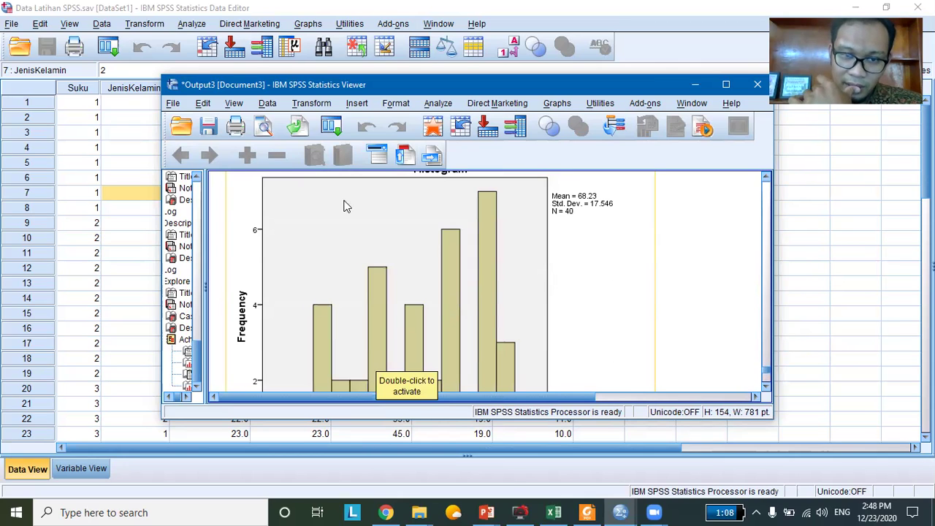
{"action": "scroll", "coordinate": [403, 248], "scroll_direction": "up", "scroll_amount": 5}
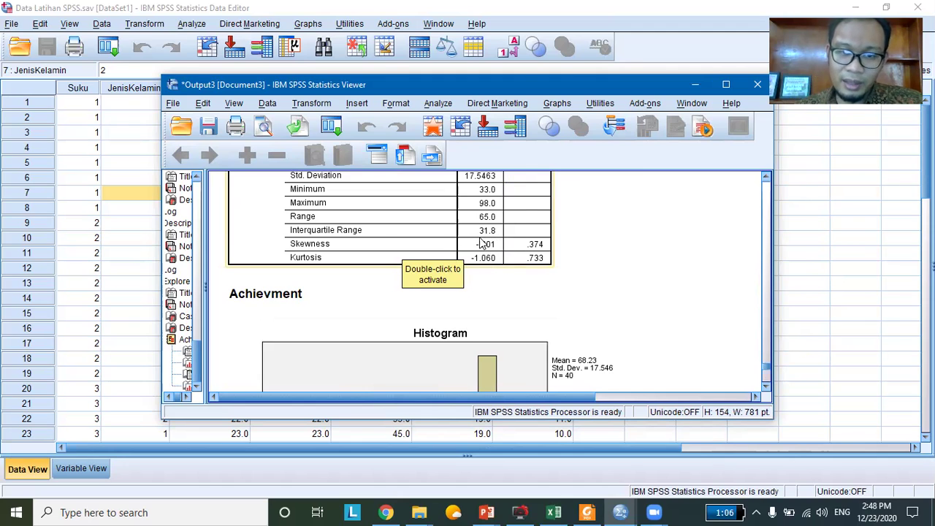
{"action": "scroll", "coordinate": [511, 267], "scroll_direction": "down", "scroll_amount": 5}
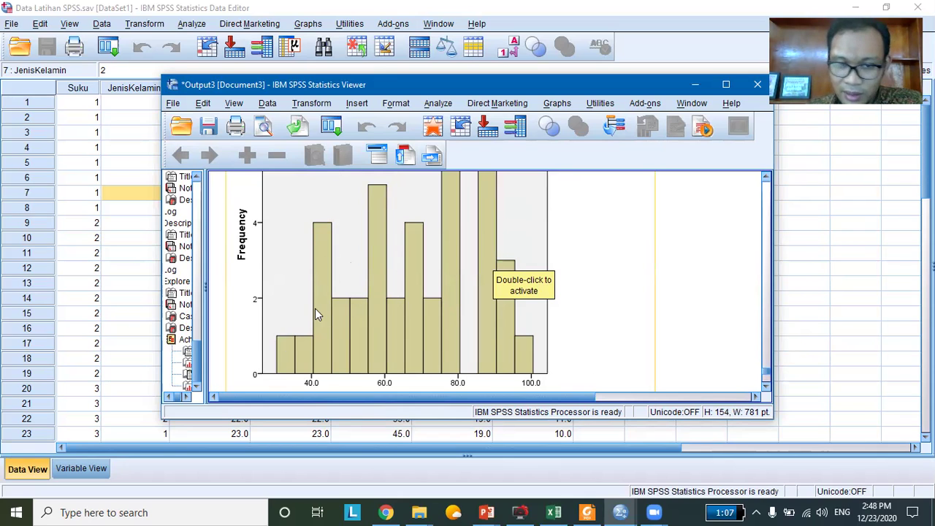
{"action": "scroll", "coordinate": [457, 292], "scroll_direction": "up", "scroll_amount": 2}
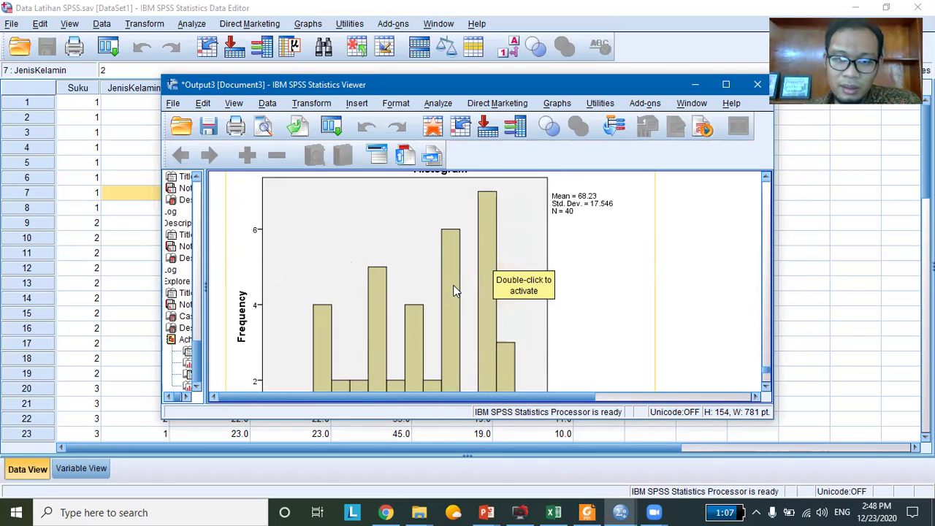
{"action": "scroll", "coordinate": [458, 294], "scroll_direction": "down", "scroll_amount": 2}
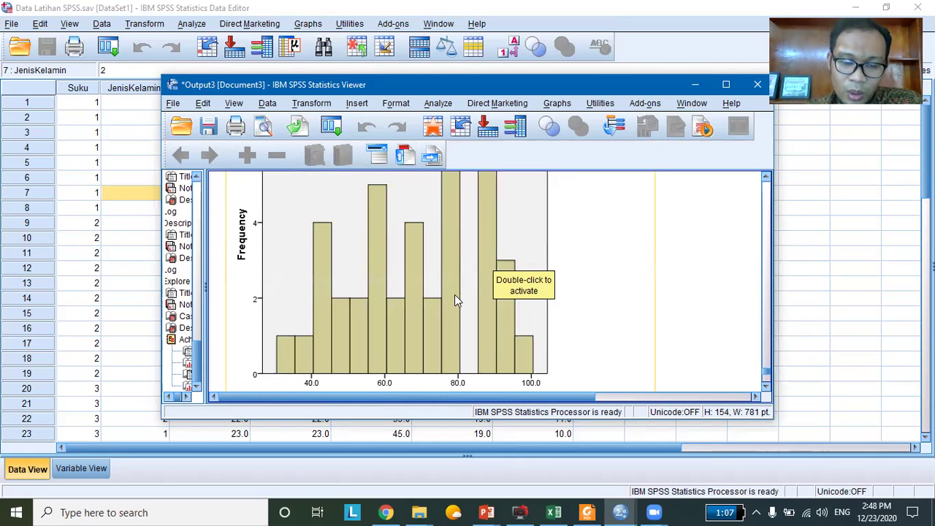
{"action": "scroll", "coordinate": [454, 295], "scroll_direction": "up", "scroll_amount": 2}
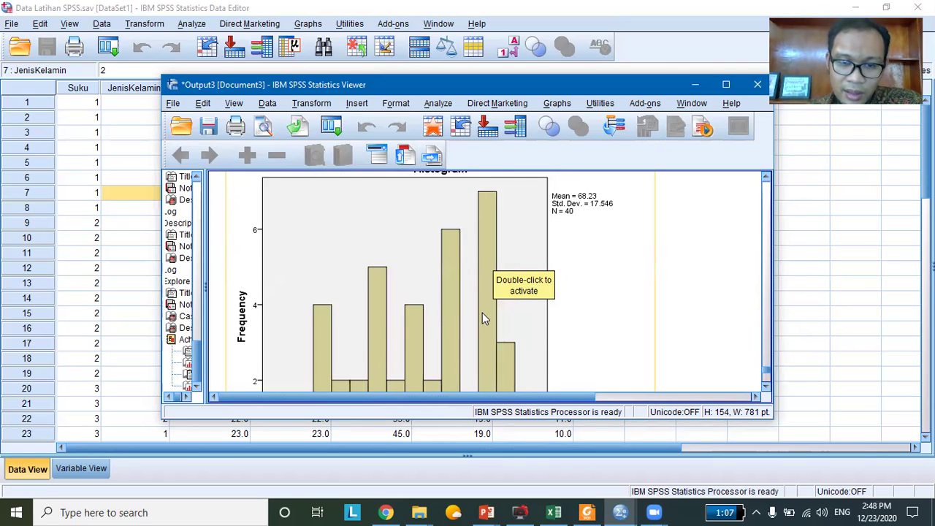
{"action": "scroll", "coordinate": [482, 314], "scroll_direction": "down", "scroll_amount": 3}
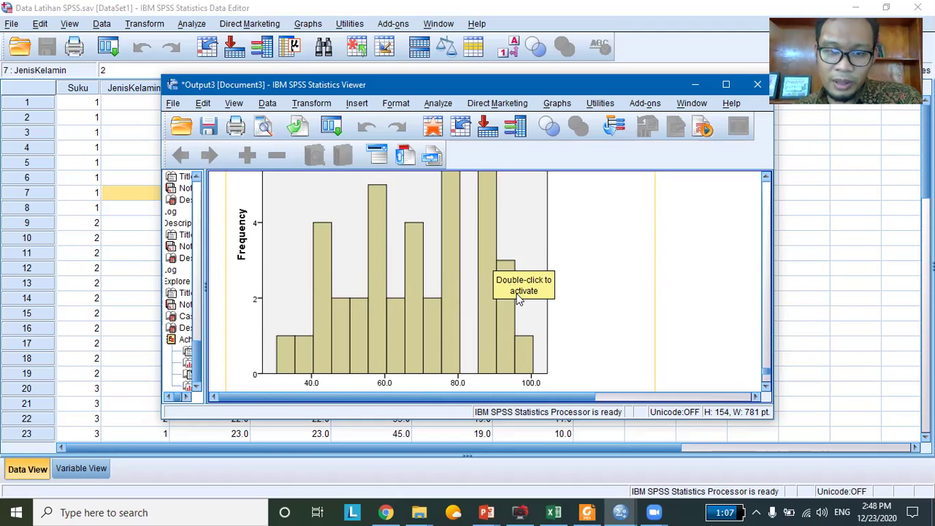
- Review the Achievment stem-and-leaf plot and boxplot, and compare the Explore output with the earlier Descriptive Statistics table
{"action": "scroll", "coordinate": [518, 300], "scroll_direction": "up", "scroll_amount": 10}
{"action": "scroll", "coordinate": [518, 301], "scroll_direction": "down", "scroll_amount": 4}
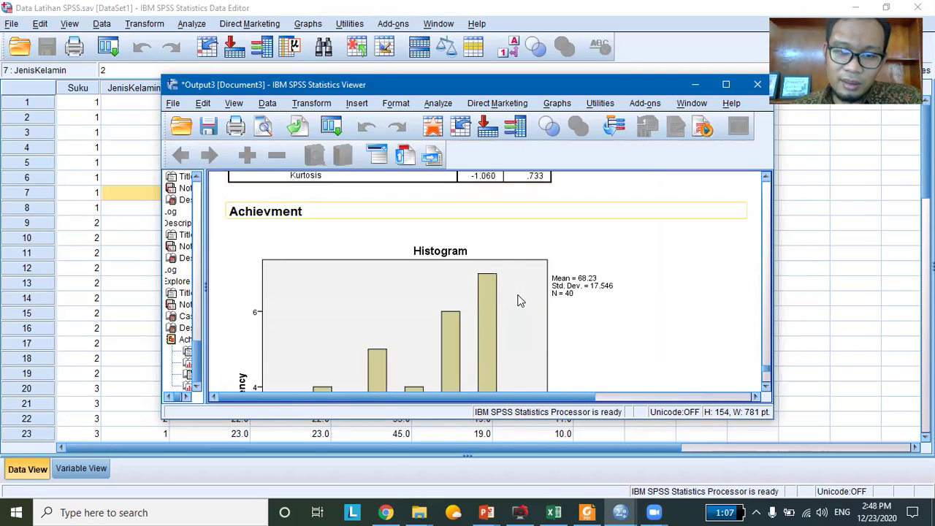
{"action": "scroll", "coordinate": [518, 300], "scroll_direction": "down", "scroll_amount": 8}
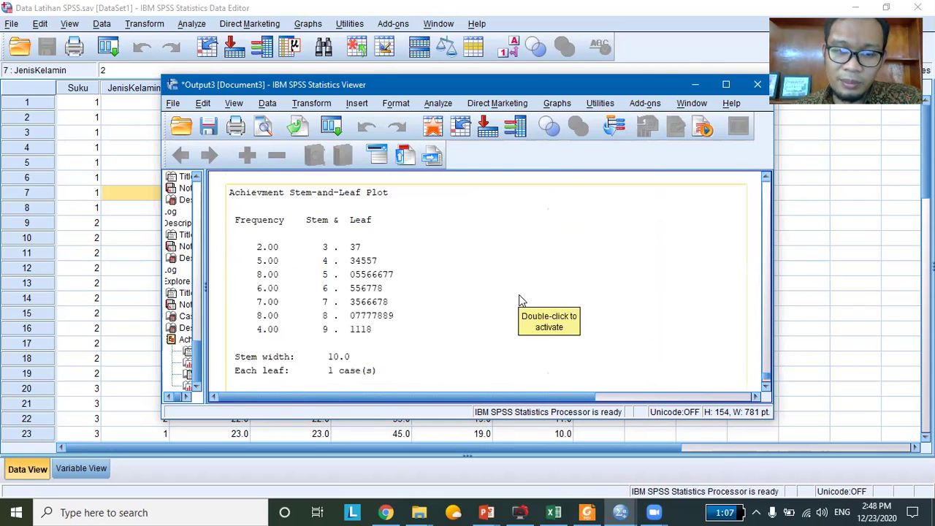
{"action": "scroll", "coordinate": [521, 299], "scroll_direction": "down", "scroll_amount": 3}
{"action": "scroll", "coordinate": [634, 255], "scroll_direction": "down", "scroll_amount": 5}
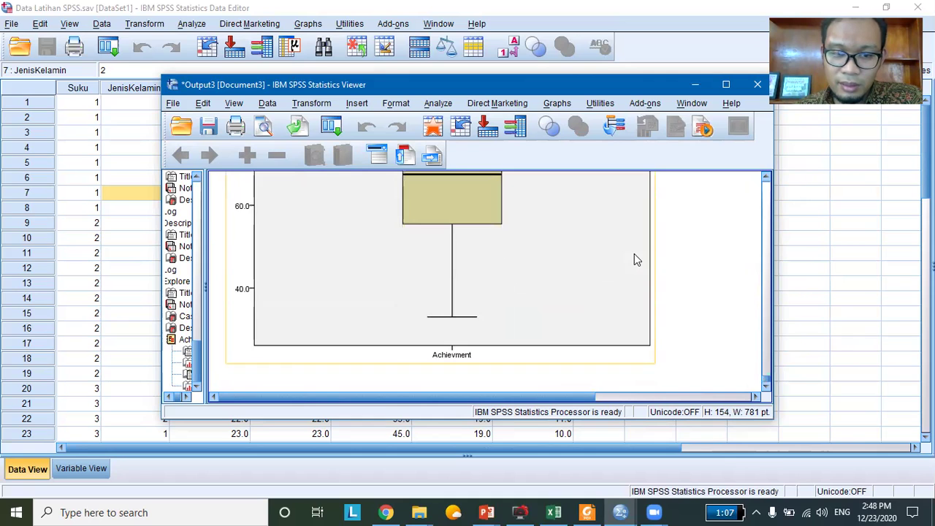
{"action": "scroll", "coordinate": [635, 256], "scroll_direction": "up", "scroll_amount": 20}
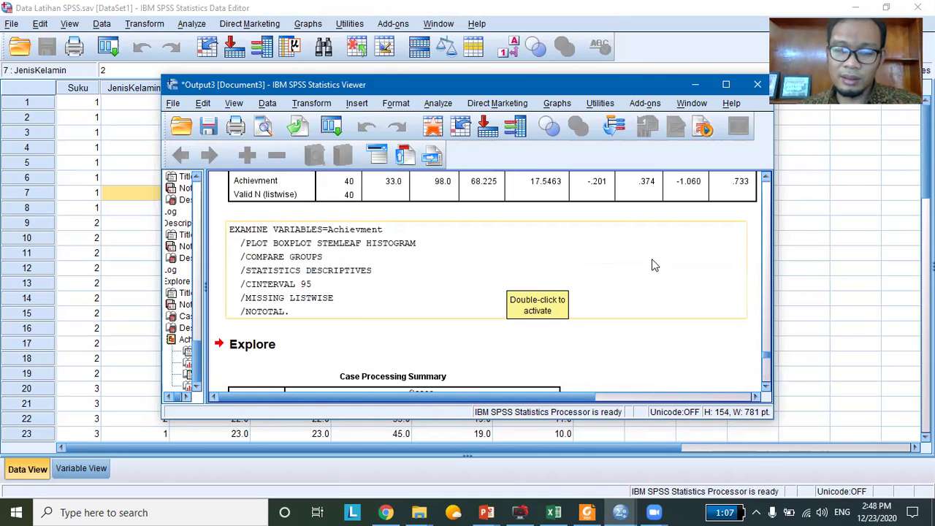
{"action": "scroll", "coordinate": [489, 280], "scroll_direction": "up", "scroll_amount": 3}
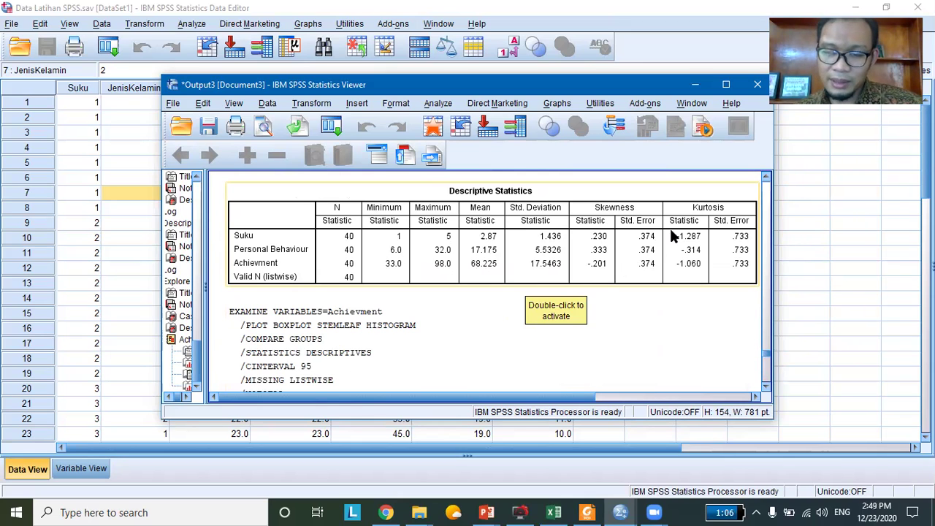
{"action": "scroll", "coordinate": [469, 287], "scroll_direction": "down", "scroll_amount": 9}
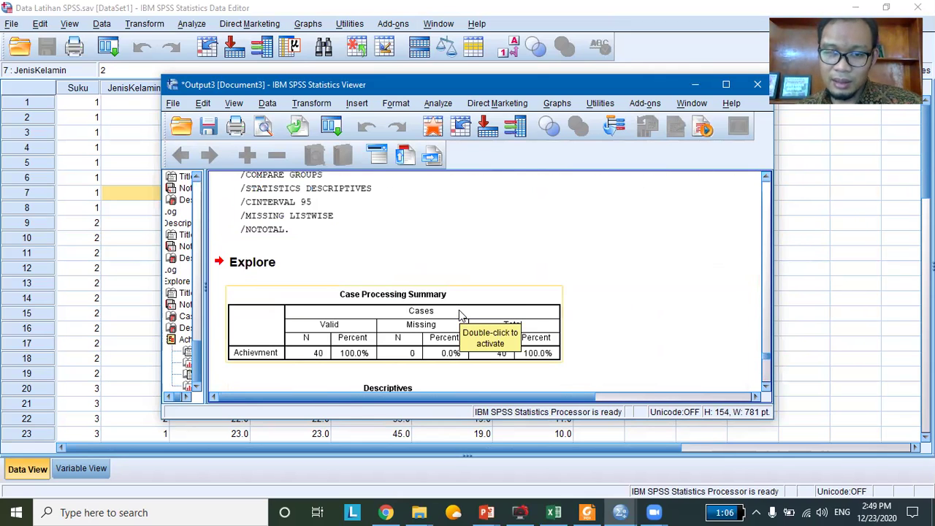
- Re-examine the Achievment histogram in the Explore output, checking its bar distribution against the skewness and kurtosis in the Descriptives table
{"action": "scroll", "coordinate": [510, 326], "scroll_direction": "down", "scroll_amount": 8}
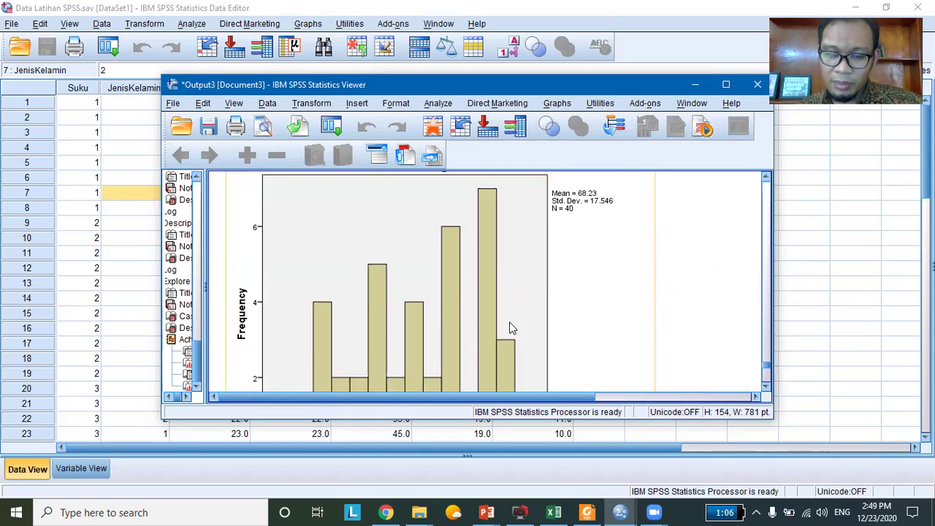
{"action": "scroll", "coordinate": [579, 287], "scroll_direction": "up", "scroll_amount": 4}
{"action": "scroll", "coordinate": [581, 281], "scroll_direction": "down", "scroll_amount": 2}
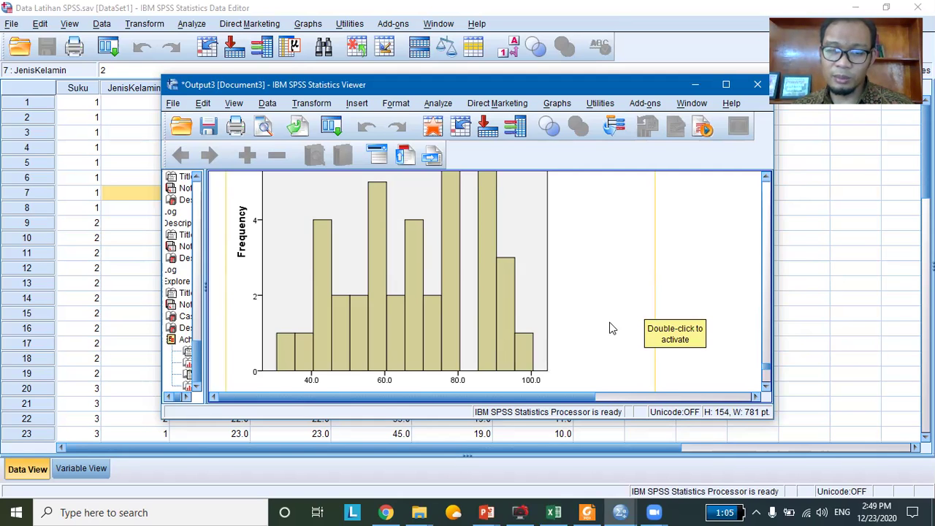
{"action": "scroll", "coordinate": [553, 321], "scroll_direction": "up", "scroll_amount": 3}
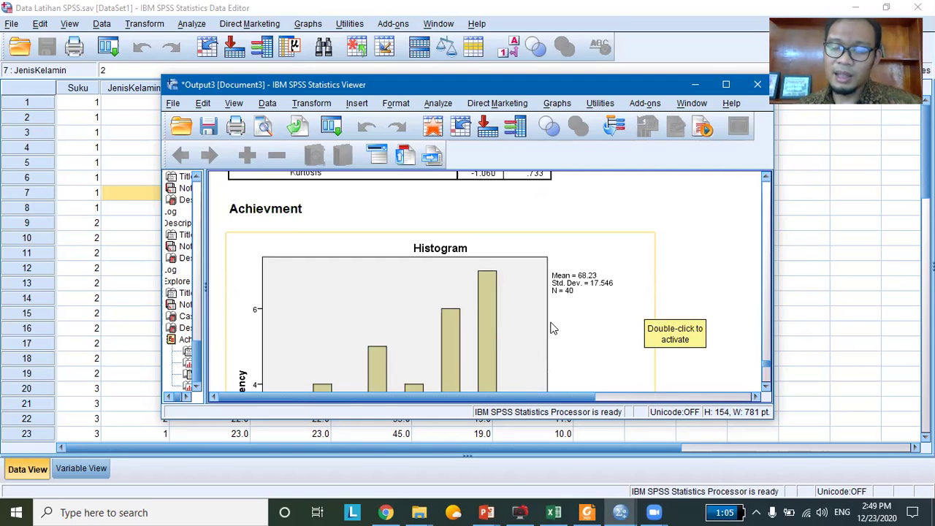
{"action": "scroll", "coordinate": [553, 328], "scroll_direction": "up", "scroll_amount": 5}
{"action": "scroll", "coordinate": [512, 306], "scroll_direction": "down", "scroll_amount": 8}
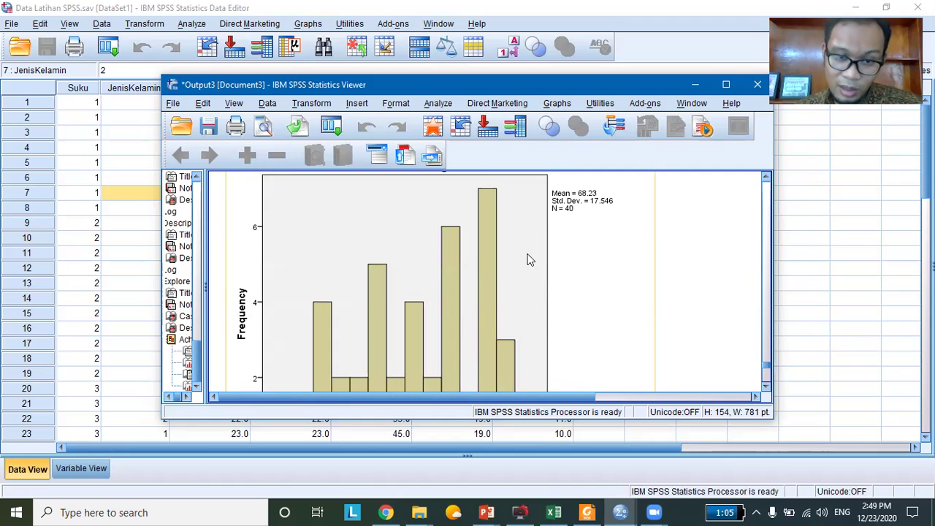
{"action": "scroll", "coordinate": [475, 271], "scroll_direction": "down", "scroll_amount": 3}
{"action": "scroll", "coordinate": [437, 292], "scroll_direction": "up", "scroll_amount": 2}
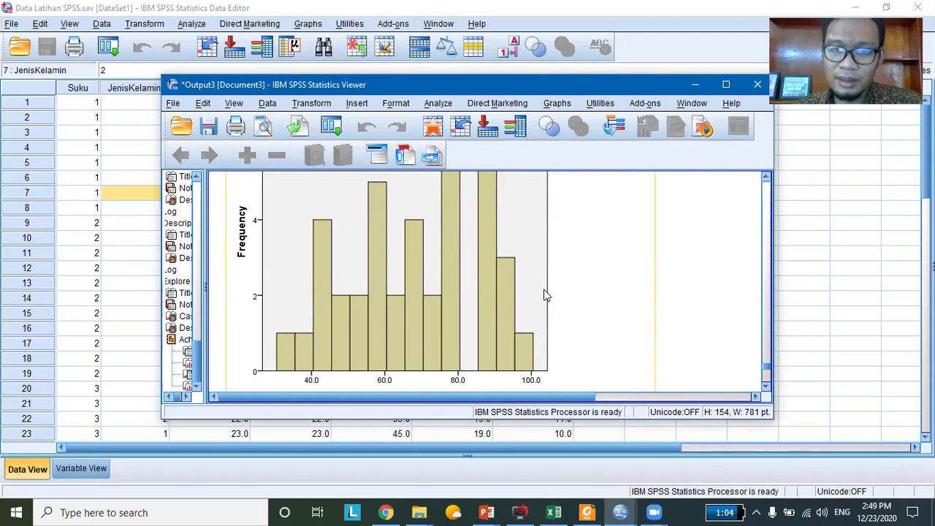
{"action": "scroll", "coordinate": [576, 310], "scroll_direction": "down", "scroll_amount": 3}
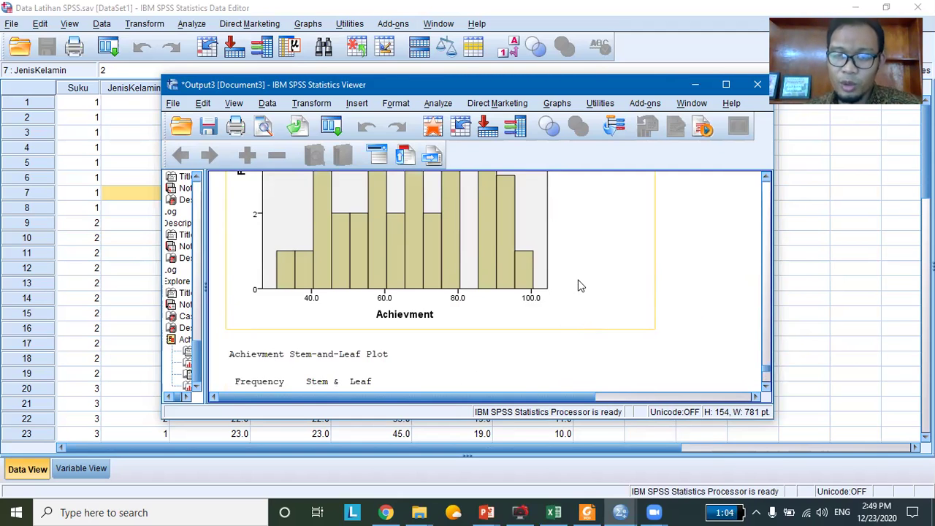
{"action": "scroll", "coordinate": [580, 287], "scroll_direction": "up", "scroll_amount": 3}
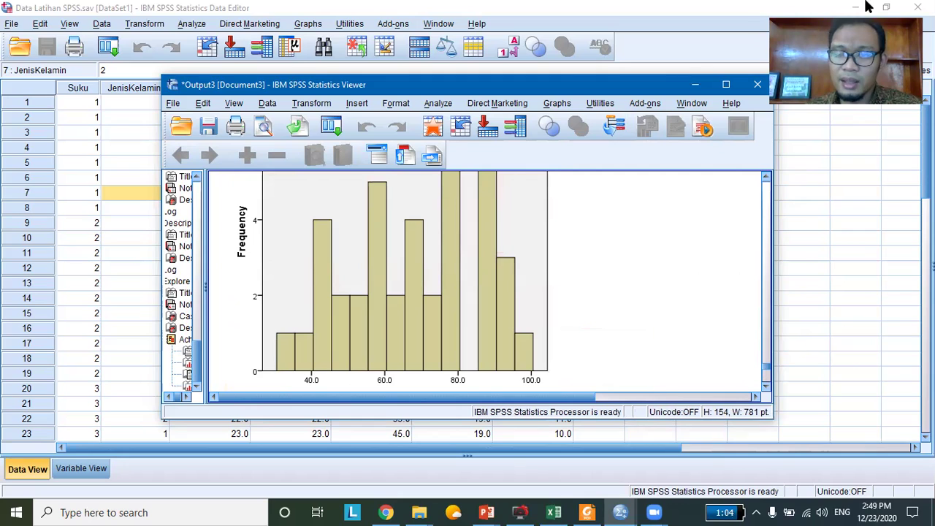